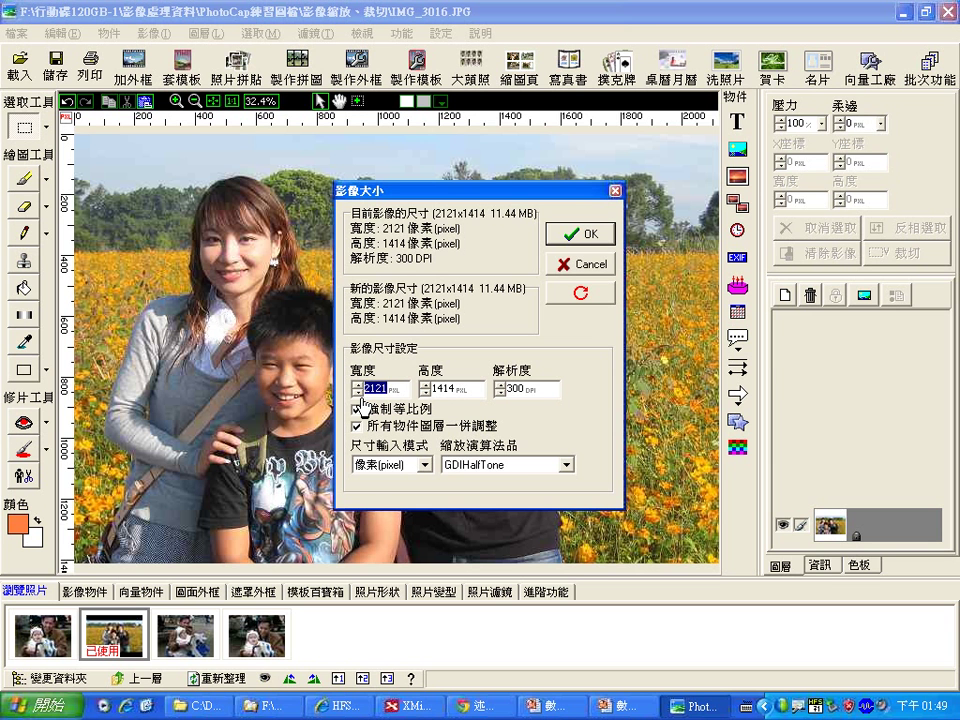
Close the image size dialog and check the screen resolution in the desktop's display properties.
{"action": "left_click", "coordinate": [358, 408]}
{"action": "left_click", "coordinate": [580, 233]}
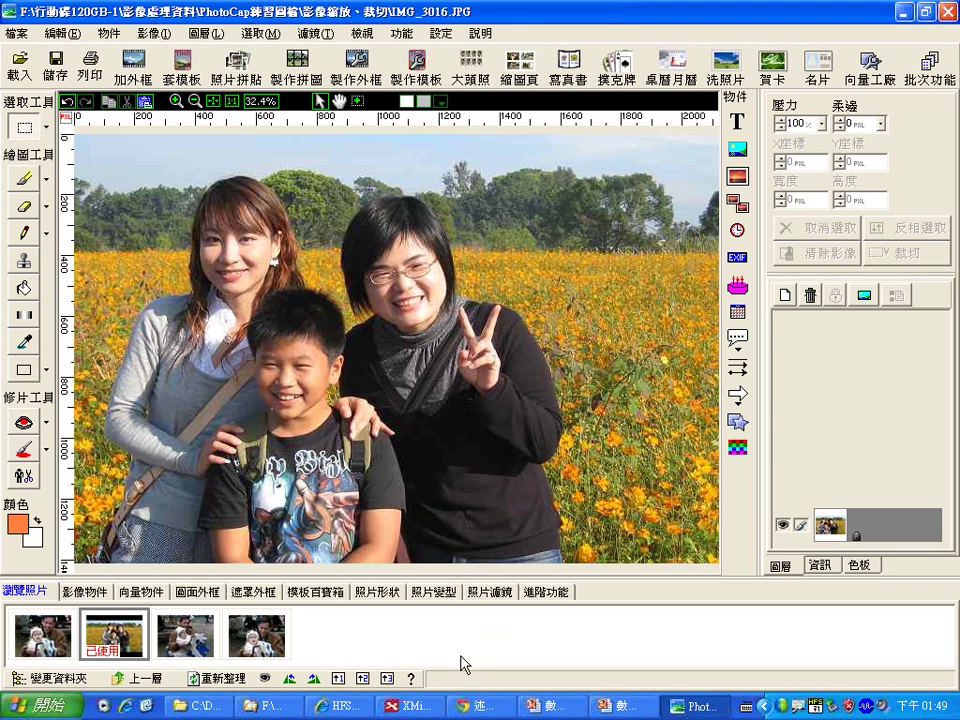
{"action": "left_click", "coordinate": [340, 706]}
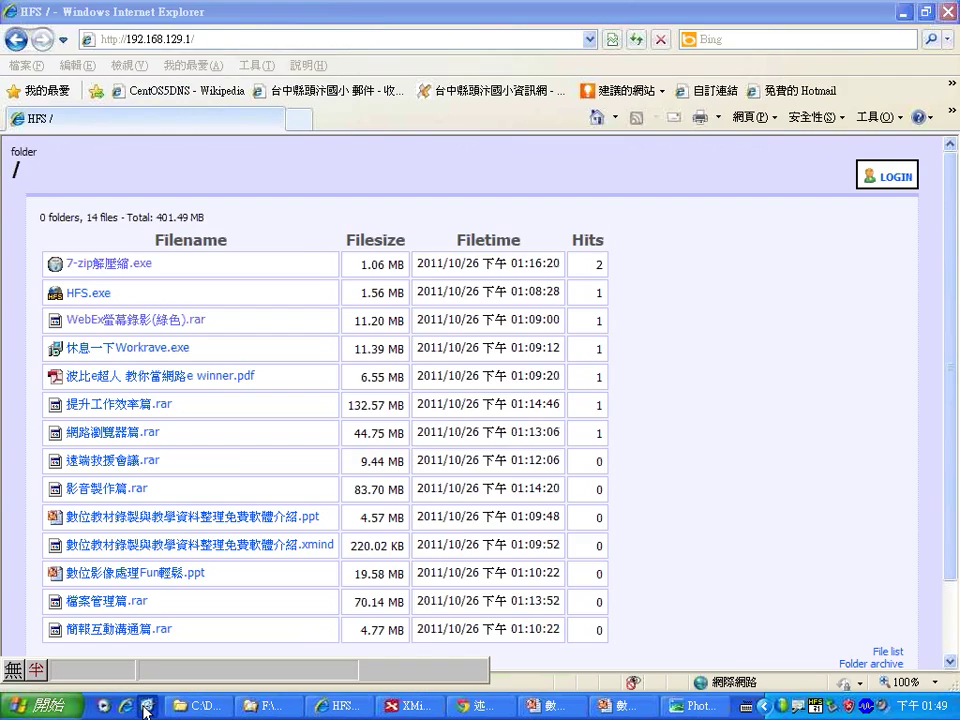
{"action": "left_click", "coordinate": [142, 706]}
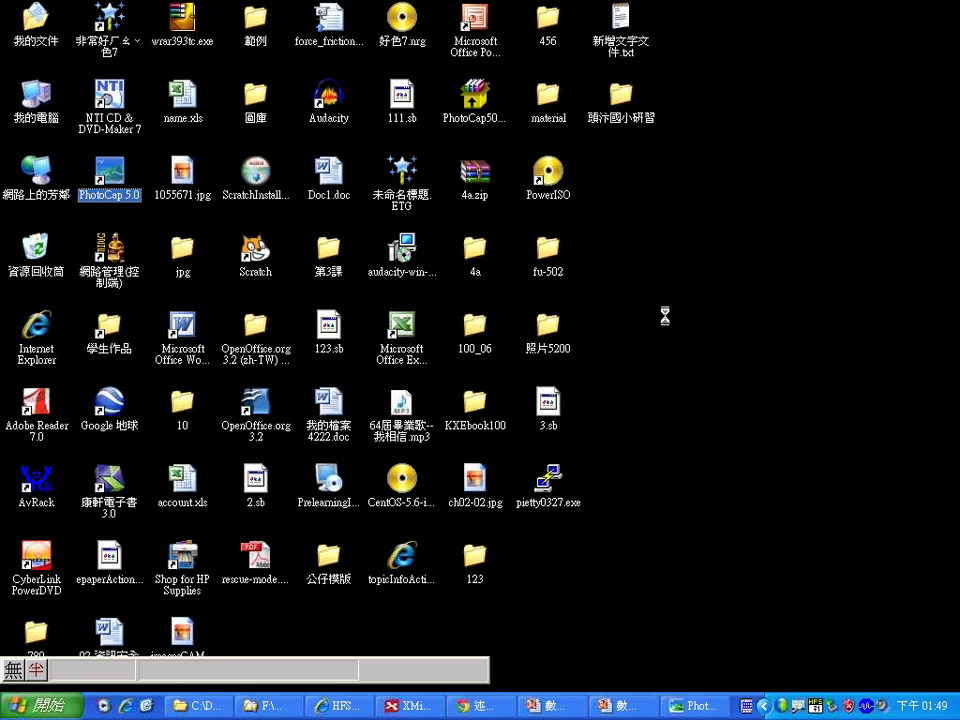
{"action": "right_click", "coordinate": [624, 241]}
{"action": "left_click", "coordinate": [709, 394]}
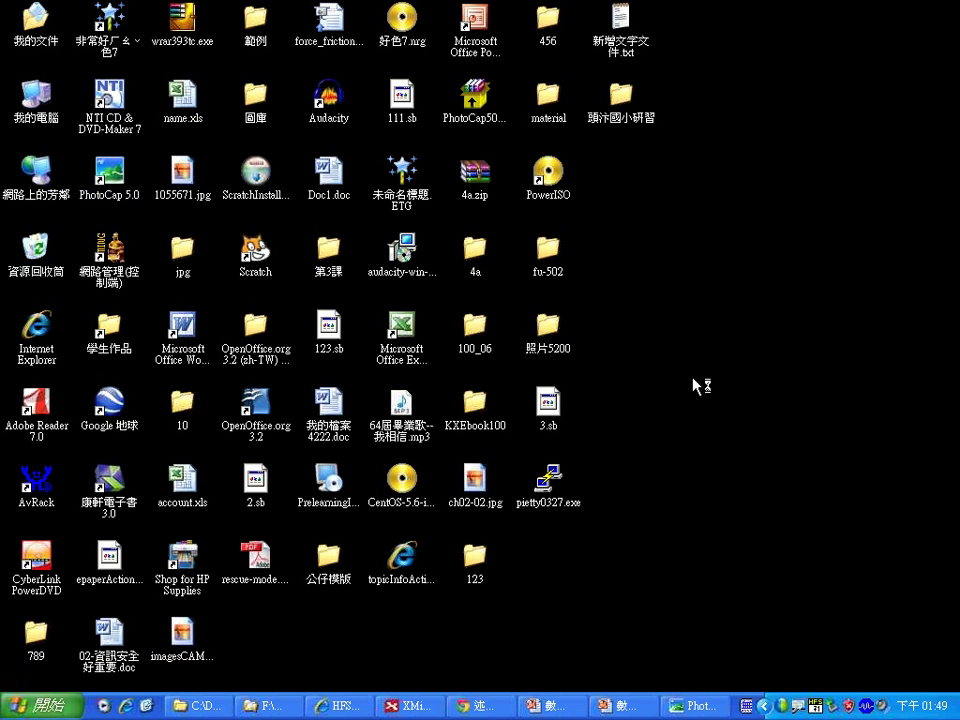
{"action": "left_click", "coordinate": [266, 70]}
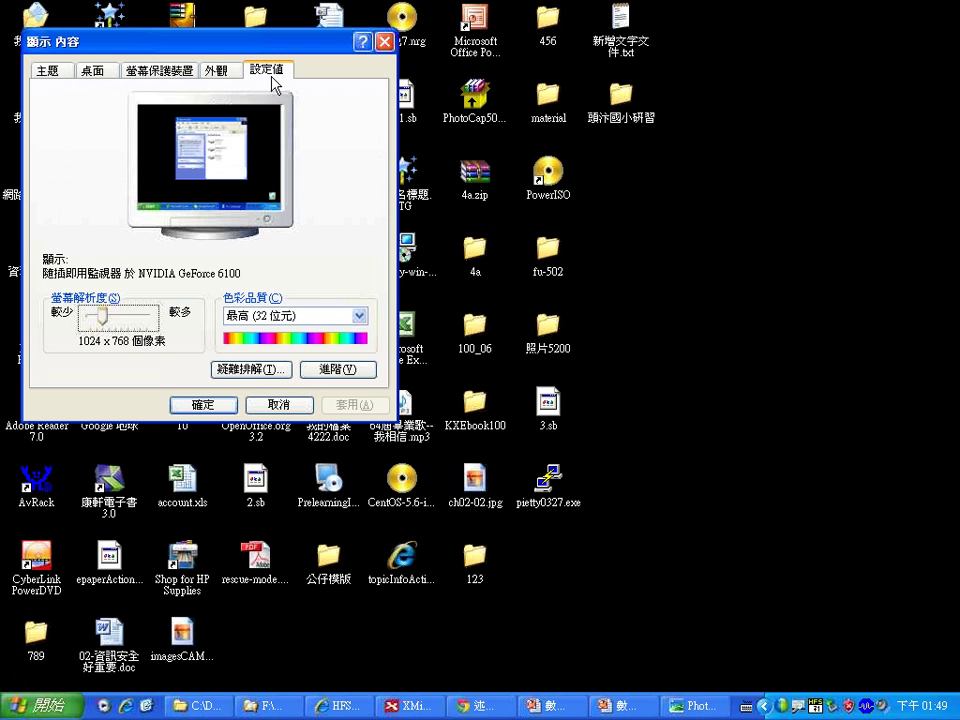
{"action": "left_click", "coordinate": [280, 404]}
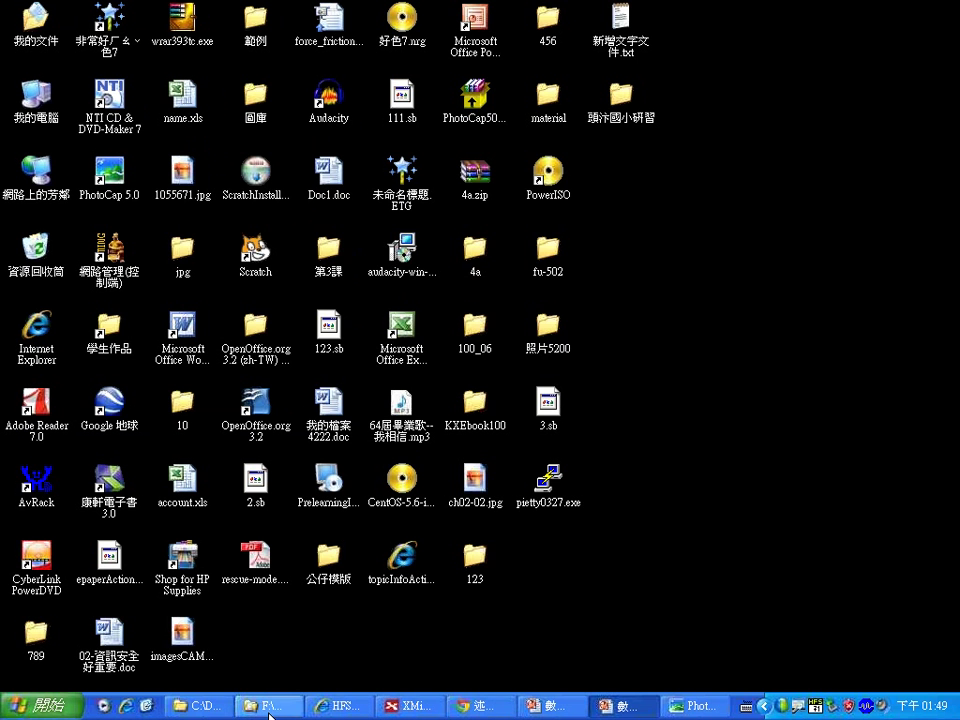
Start picpick.exe from the PicPick螢幕擷取、繪圖、編輯 folder inside 簡報互動溝通篇 and dismiss its settings dialog.
{"action": "left_click", "coordinate": [204, 706]}
{"action": "double_click", "coordinate": [595, 275]}
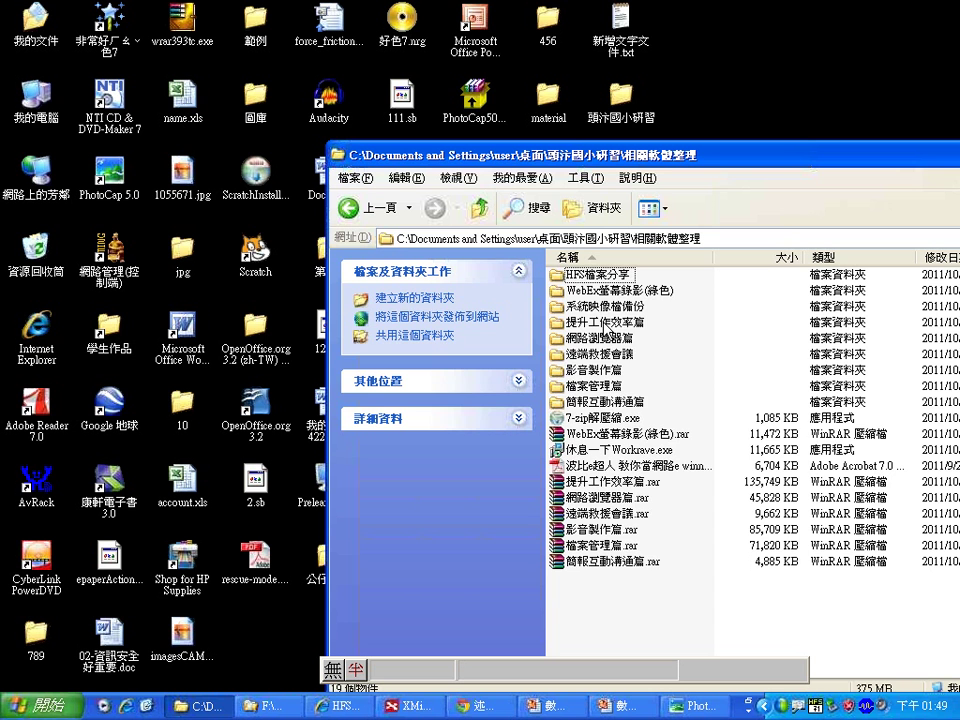
{"action": "double_click", "coordinate": [605, 401]}
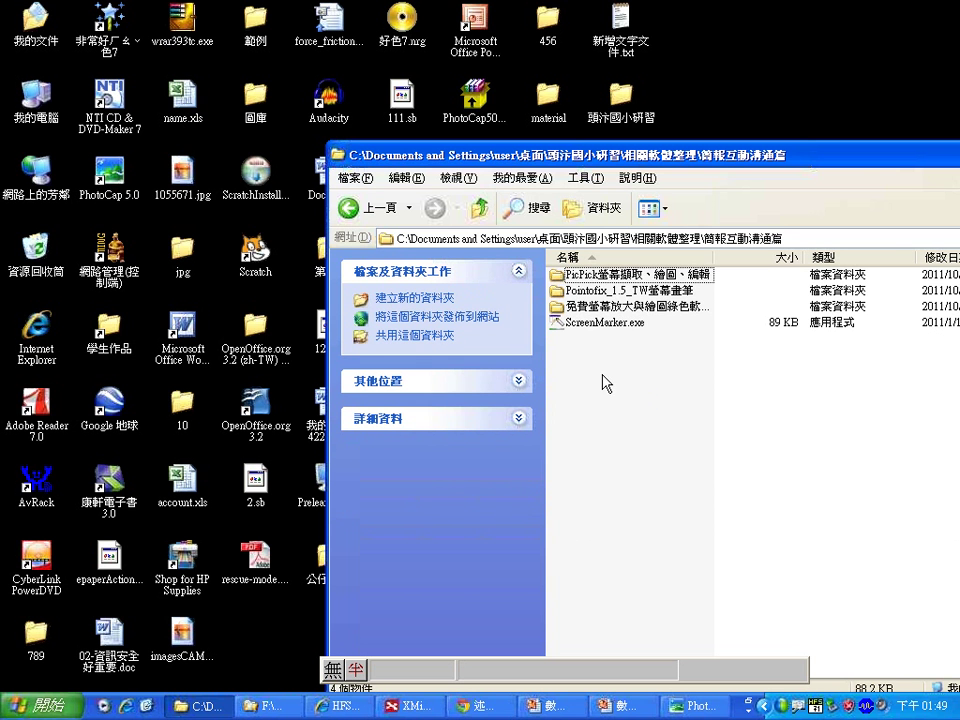
{"action": "double_click", "coordinate": [595, 274]}
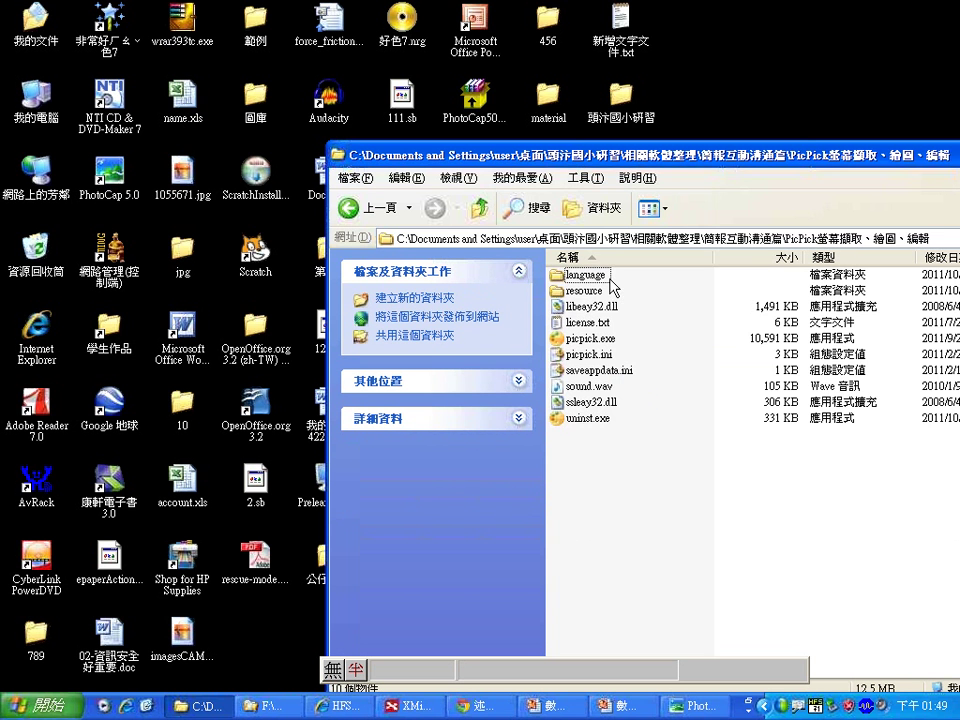
{"action": "left_click", "coordinate": [590, 339]}
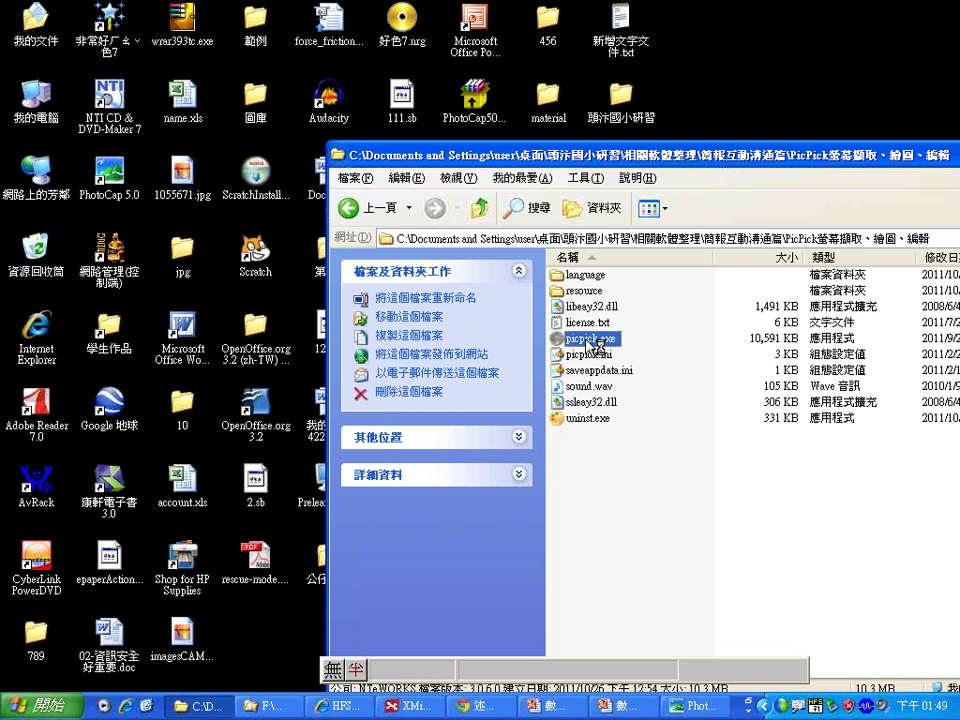
{"action": "double_click", "coordinate": [590, 339]}
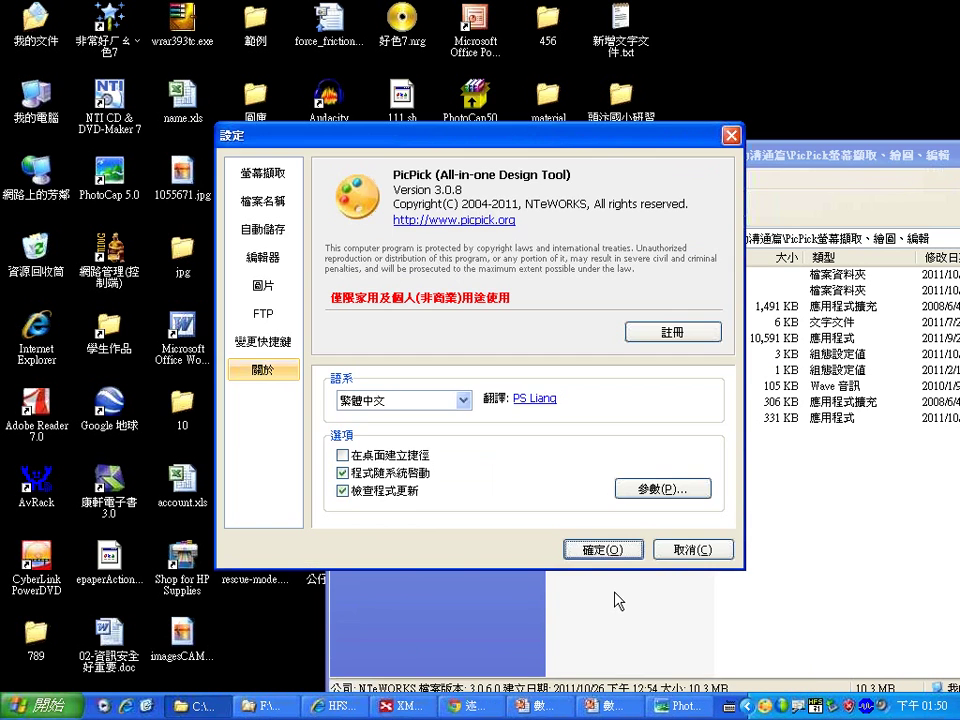
{"action": "left_click", "coordinate": [688, 550]}
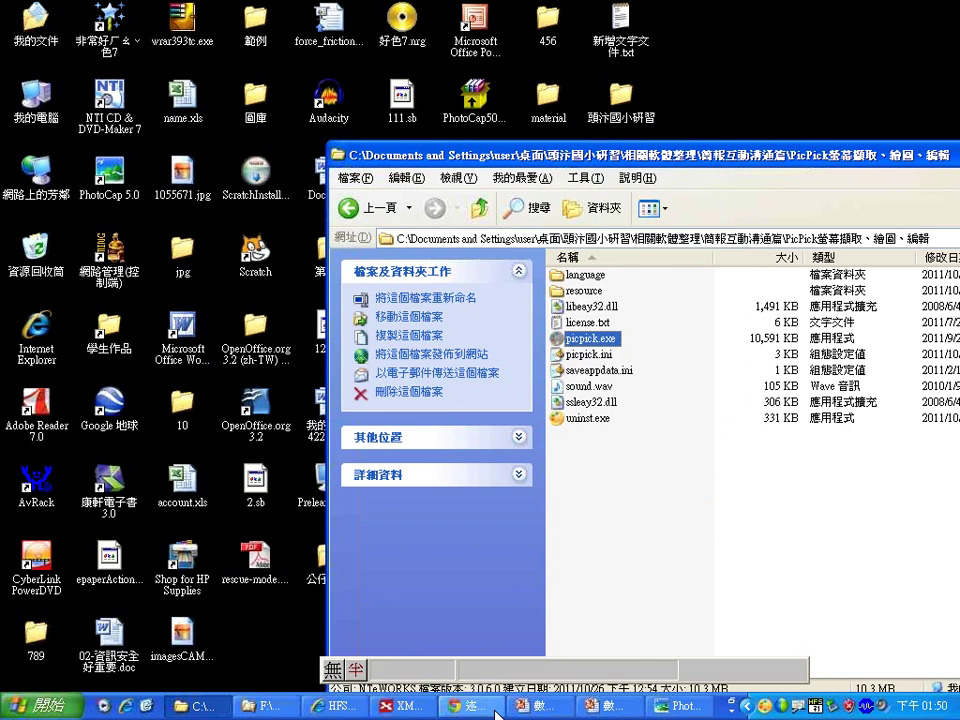
Switch to the blog page in Chrome and temporarily outline the first two article summaries with a red on-screen rectangle.
{"action": "left_click", "coordinate": [462, 706]}
{"action": "scroll", "coordinate": [952, 140], "scroll_direction": "up", "scroll_amount": 3}
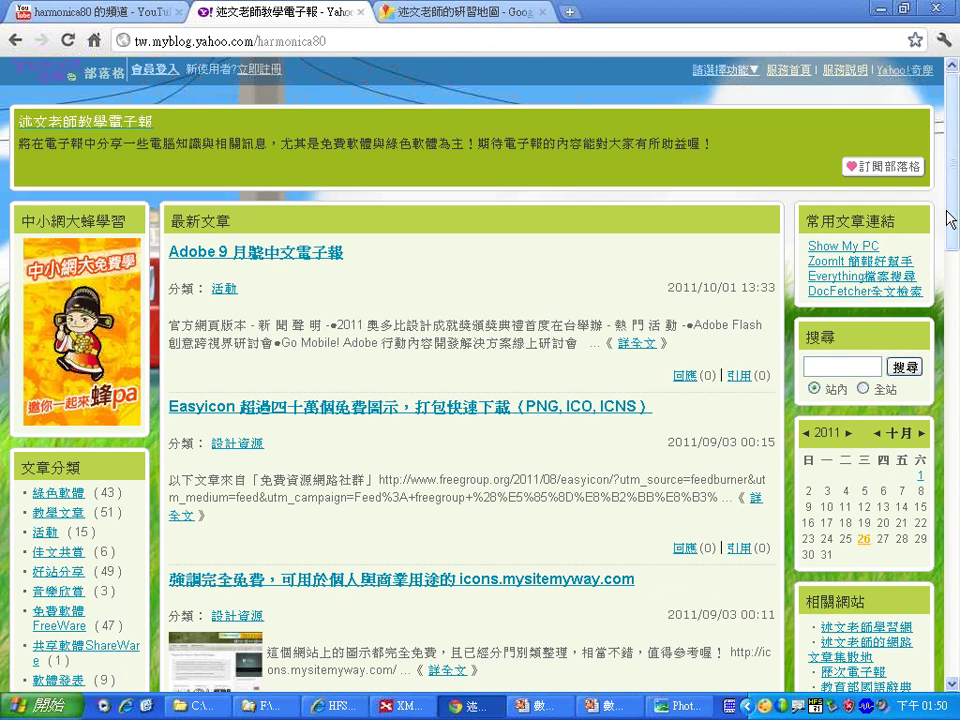
{"action": "key", "text": "ctrl+2"}
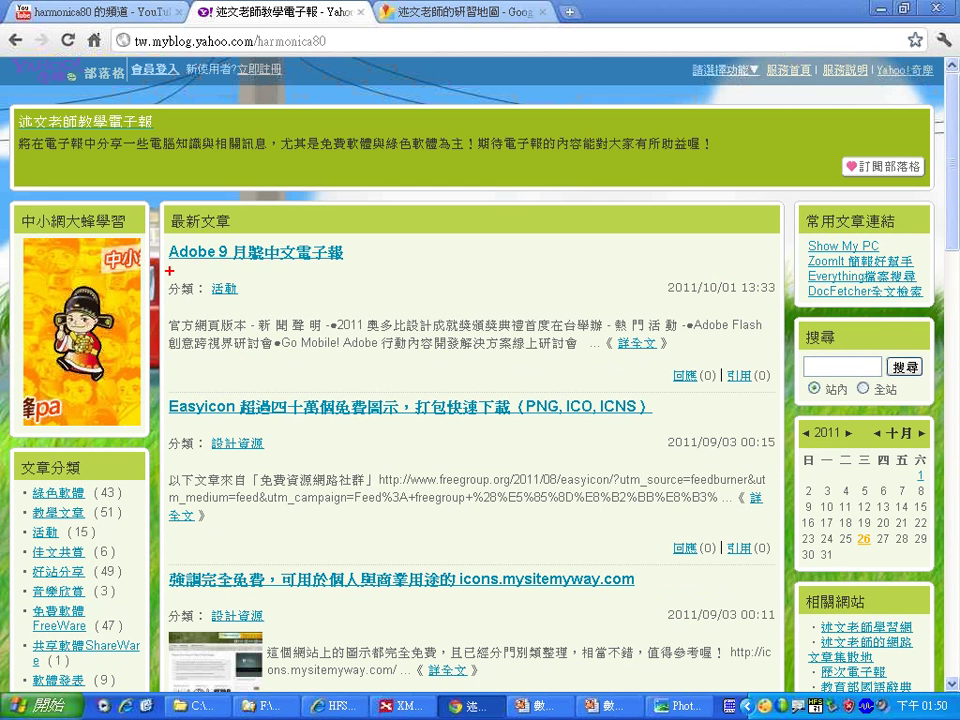
{"action": "mouse_move", "coordinate": [166, 264]}
{"action": "left_mouse_down"}
{"action": "mouse_move", "coordinate": [335, 417]}
{"action": "mouse_move", "coordinate": [779, 541]}
{"action": "left_mouse_up"}
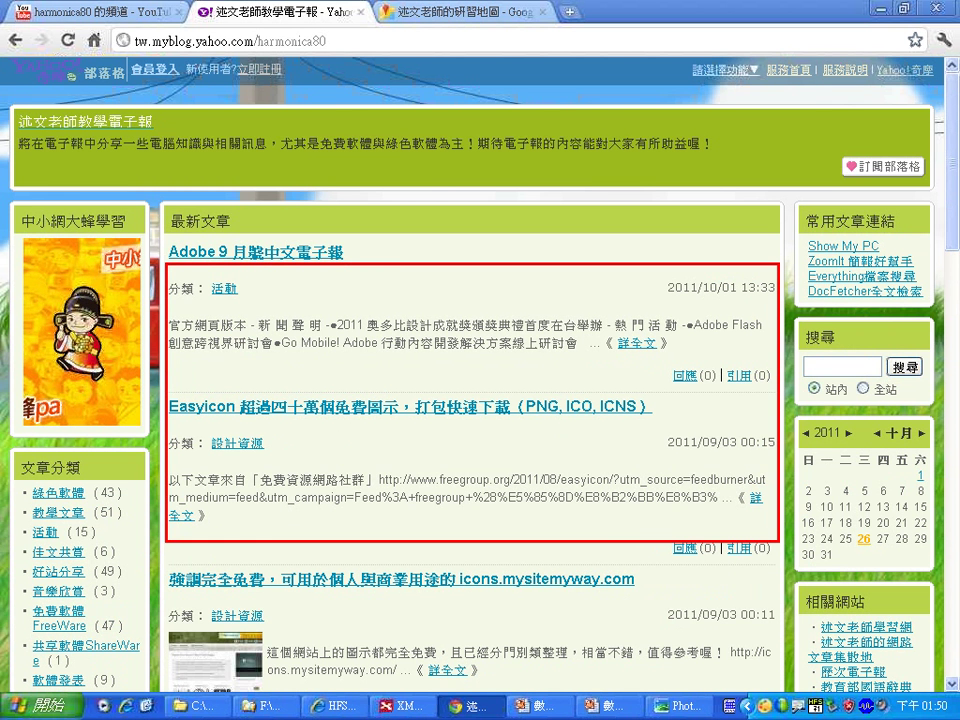
{"action": "key", "text": "Escape"}
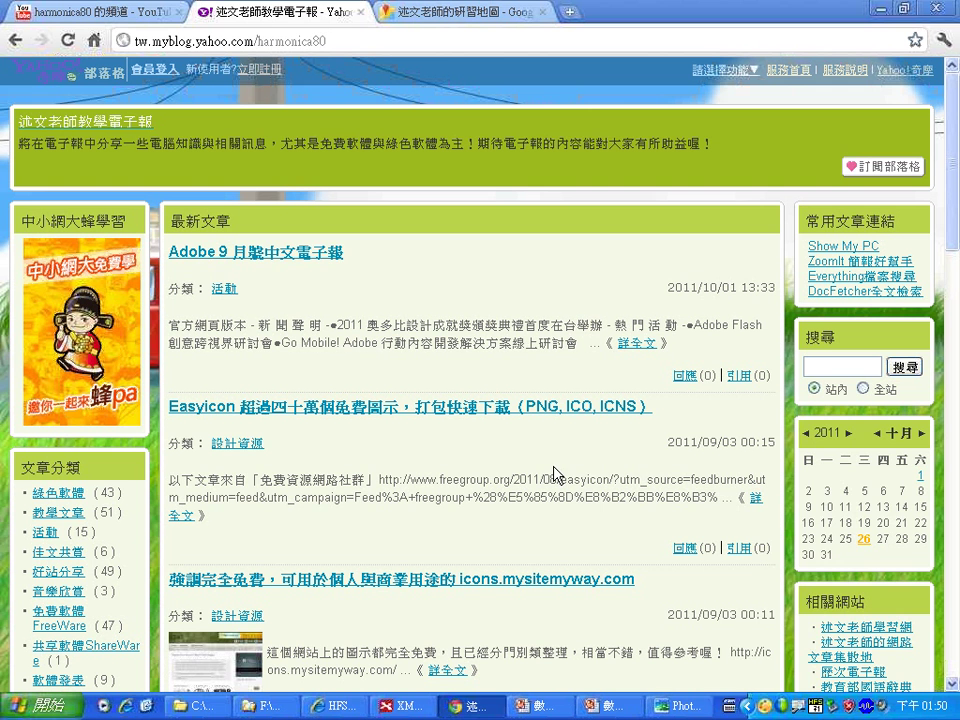
Measure across the blog's article column and sidebar with PicPick's horizontal pixel ruler, lengthening it past 800 px, and close the ruler.
{"action": "left_click", "coordinate": [767, 703]}
{"action": "left_click", "coordinate": [818, 567]}
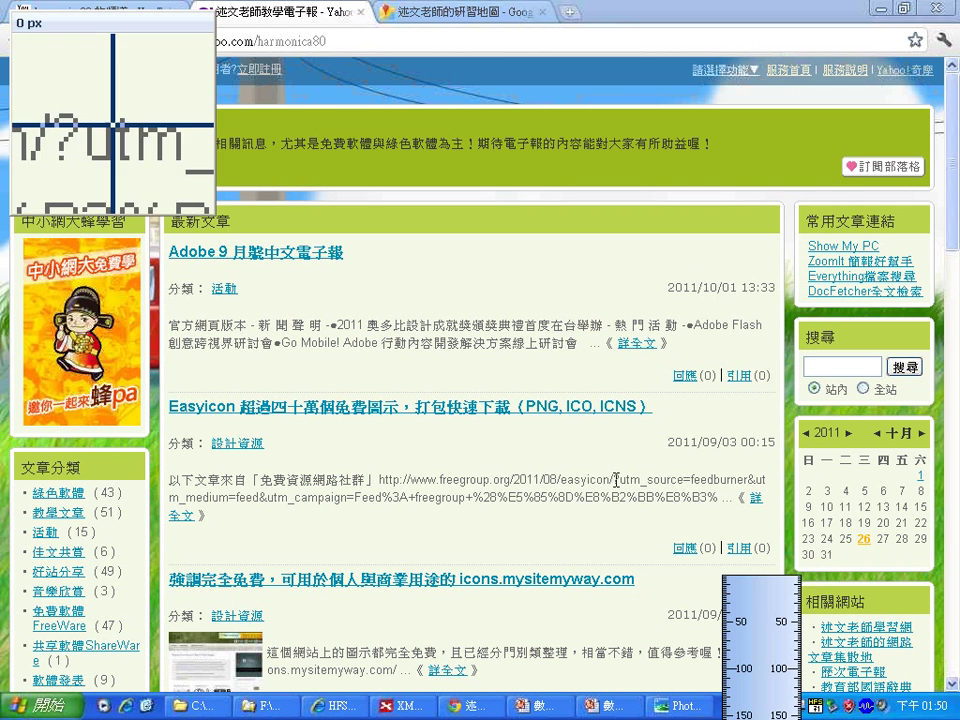
{"action": "right_click", "coordinate": [760, 592]}
{"action": "mouse_move", "coordinate": [795, 481]}
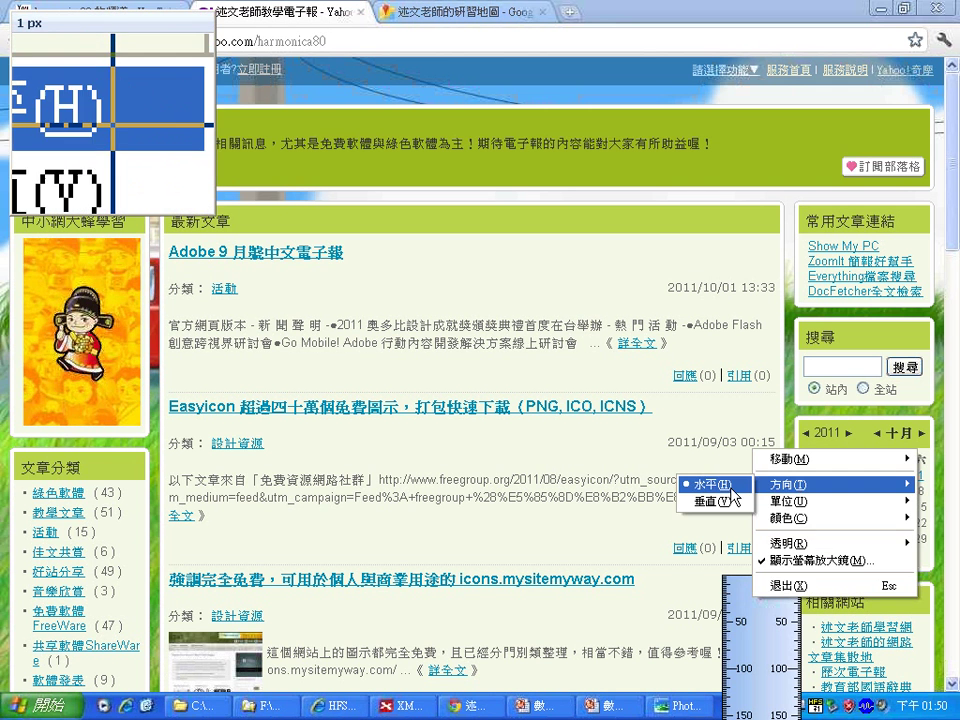
{"action": "left_click", "coordinate": [718, 486]}
{"action": "left_click_drag", "start_coordinate": [800, 590], "coordinate": [255, 347]}
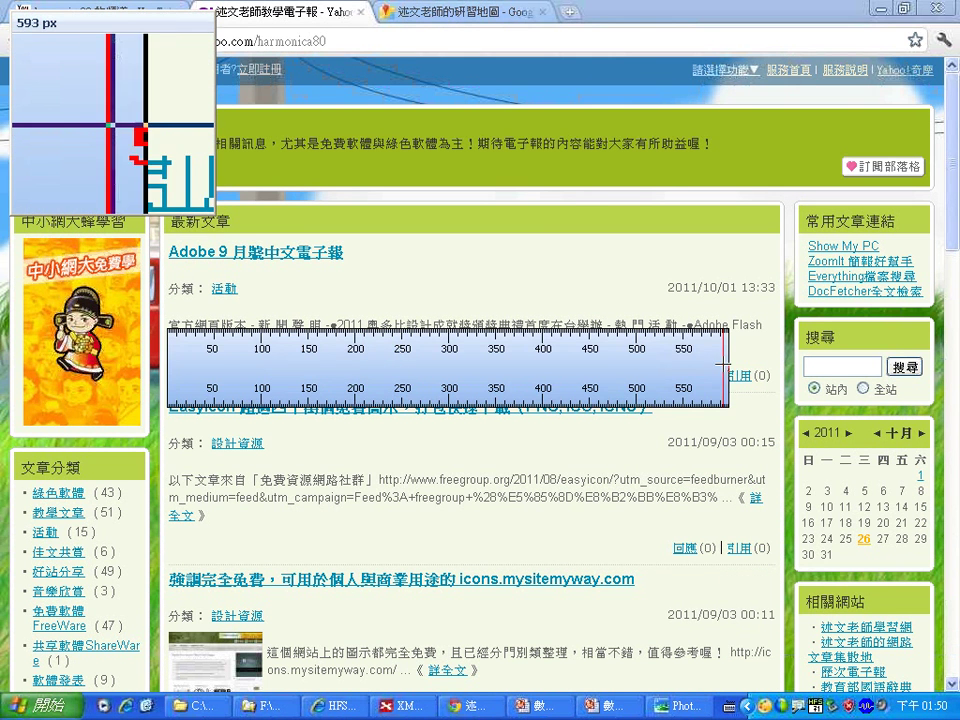
{"action": "left_click_drag", "start_coordinate": [728, 364], "coordinate": [853, 364]}
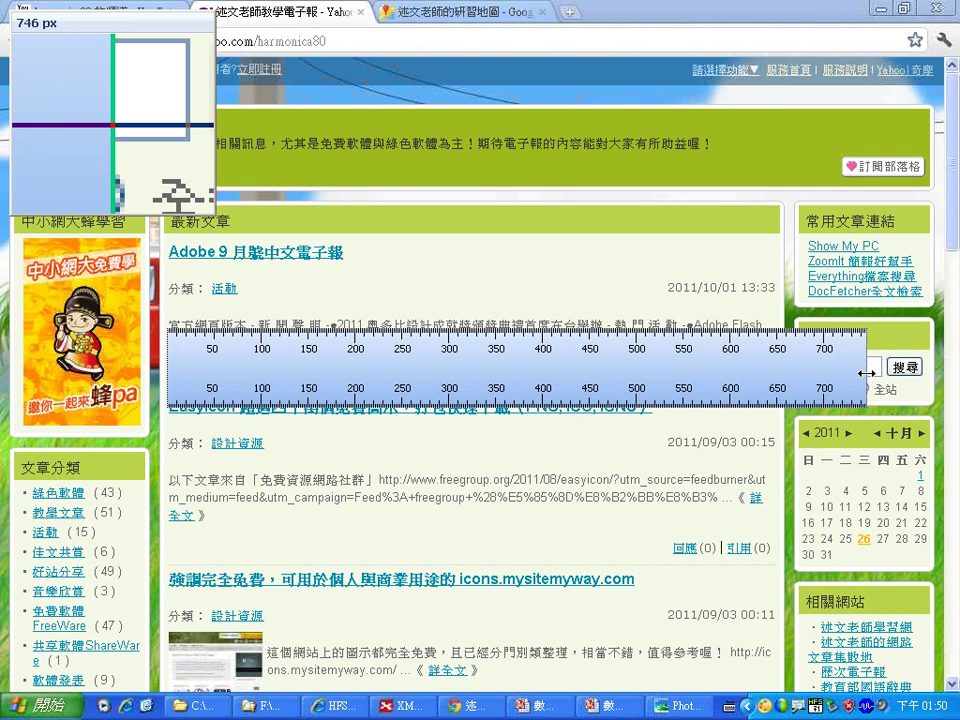
{"action": "left_click_drag", "start_coordinate": [867, 370], "coordinate": [930, 368]}
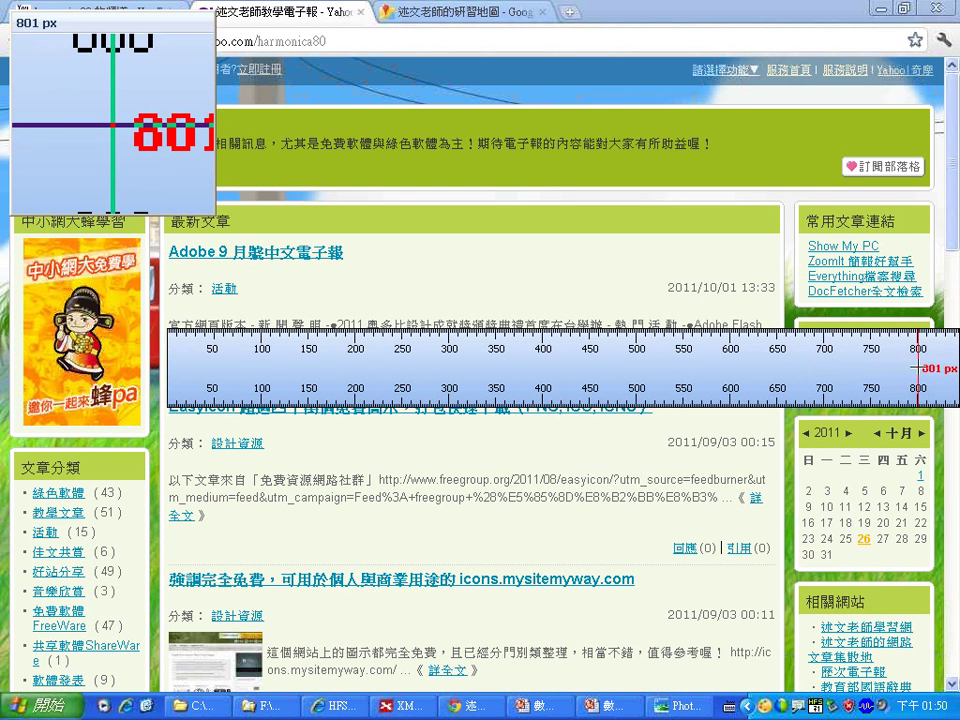
{"action": "key", "text": "Escape"}
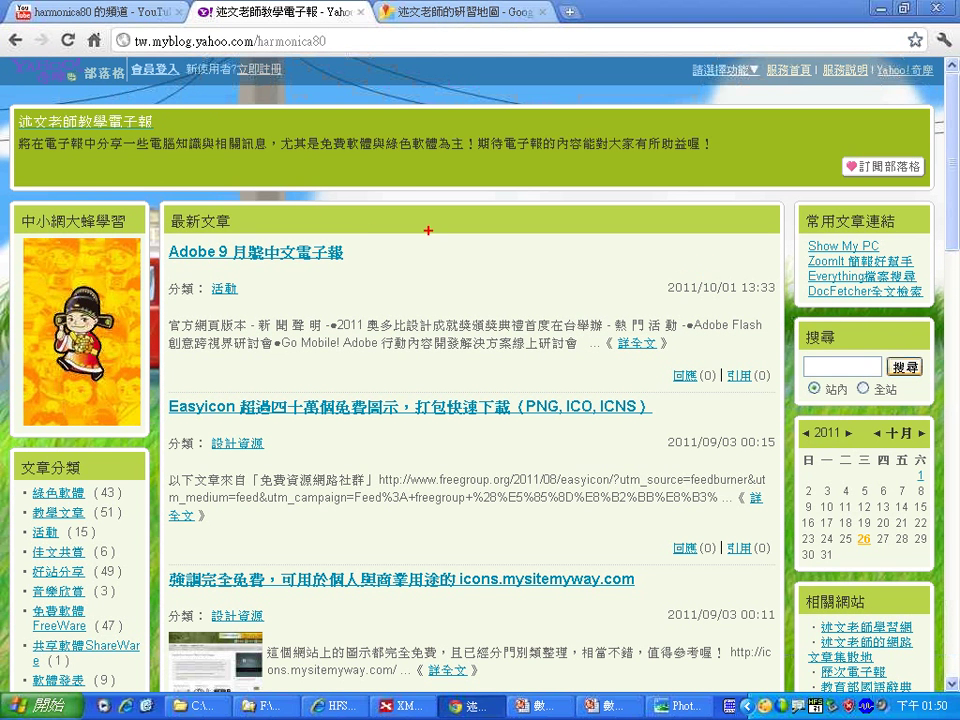
Handwrite 500~800 in red ink across the latest-articles heading of the blog page.
{"action": "mouse_move", "coordinate": [367, 257]}
{"action": "left_mouse_down"}
{"action": "mouse_move", "coordinate": [363, 225]}
{"action": "mouse_move", "coordinate": [402, 212]}
{"action": "mouse_move", "coordinate": [424, 256]}
{"action": "mouse_move", "coordinate": [433, 228]}
{"action": "mouse_move", "coordinate": [585, 240]}
{"action": "left_mouse_up"}
{"action": "mouse_move", "coordinate": [630, 205]}
{"action": "left_mouse_down"}
{"action": "mouse_move", "coordinate": [645, 262]}
{"action": "mouse_move", "coordinate": [730, 262]}
{"action": "left_mouse_up"}
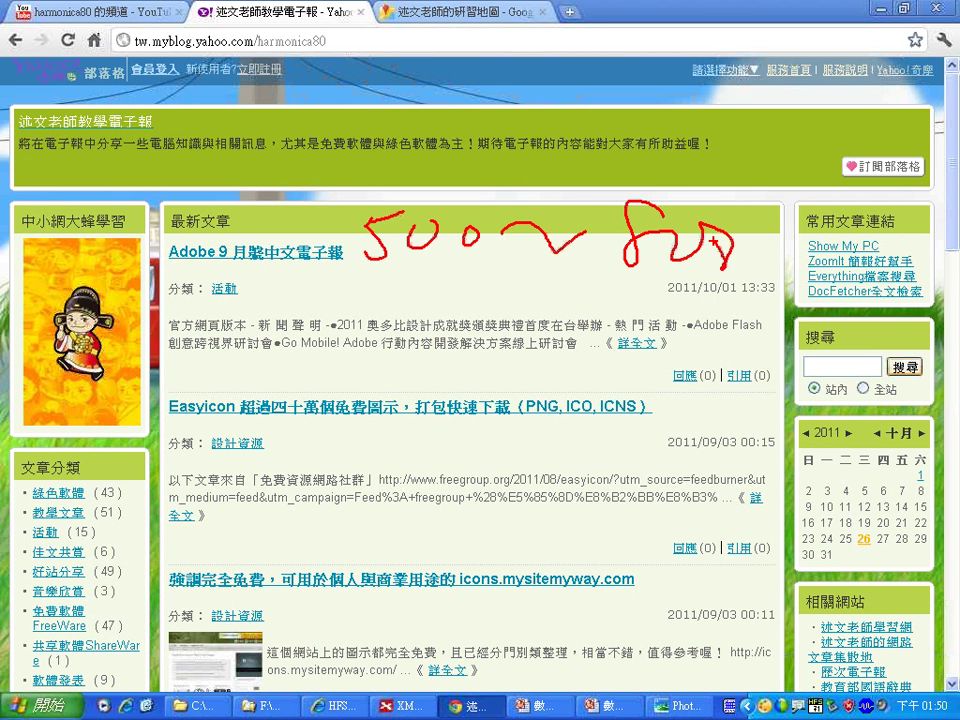
Switch to the PhotoCap練習圖檔 folder window, open the 影像縮放、裁切 subfolder and display its images as thumbnails.
{"action": "key", "text": "alt+Tab"}
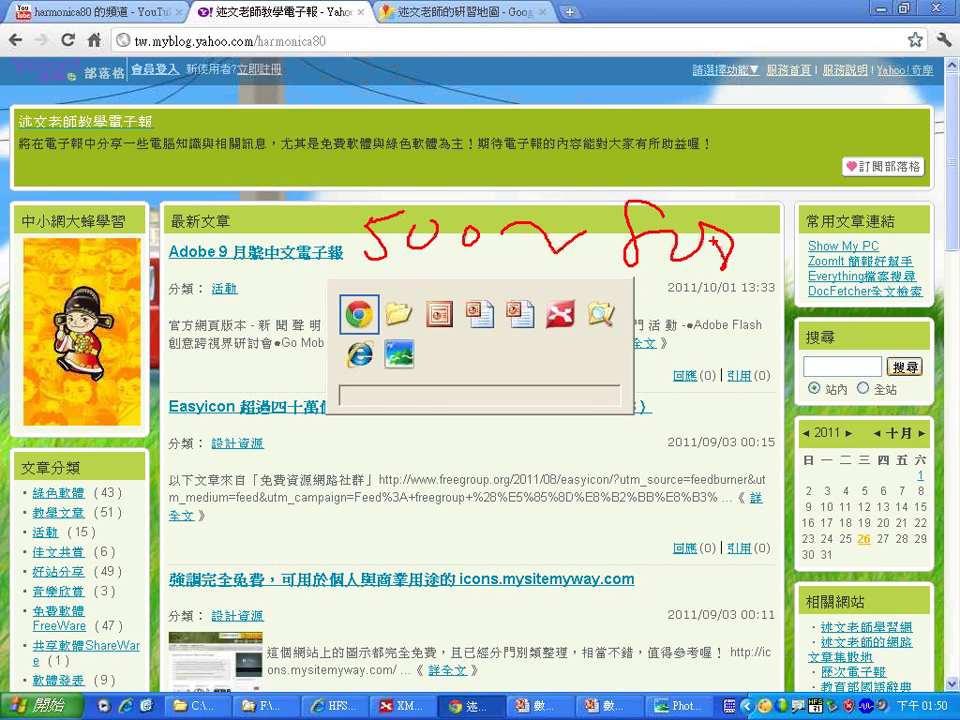
{"action": "key", "text": "alt+Tab"}
{"action": "key", "text": "alt+Tab"}
{"action": "key", "text": "alt+Tab"}
{"action": "key", "text": "alt+Tab"}
{"action": "key", "text": "alt+Tab"}
{"action": "key", "text": "alt+Tab"}
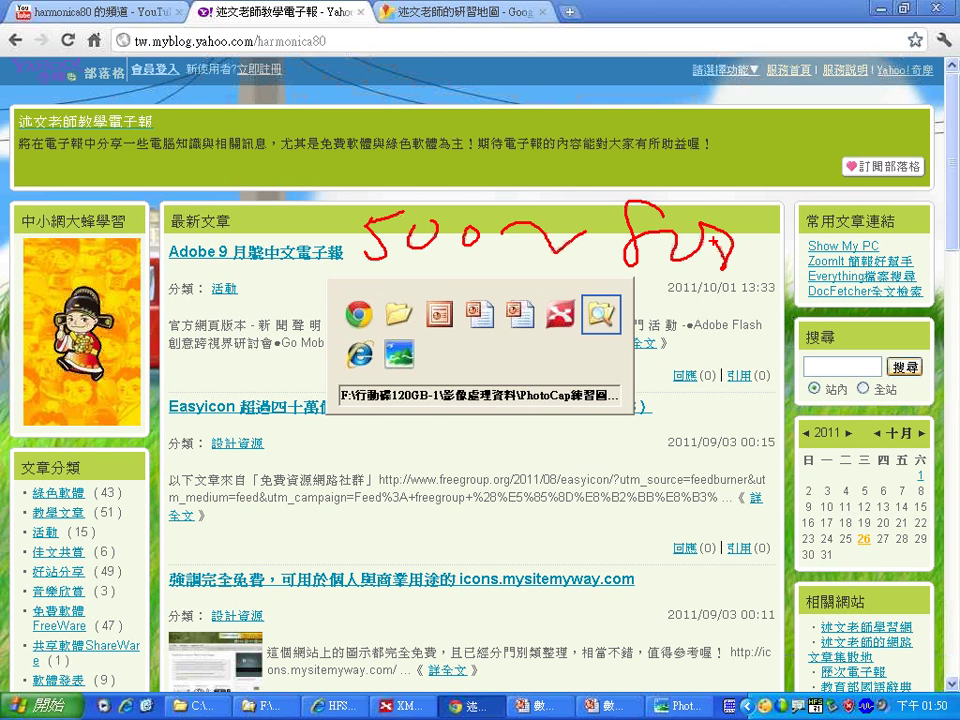
{"action": "key", "text": "alt+Tab"}
{"action": "key", "text": "alt+Tab"}
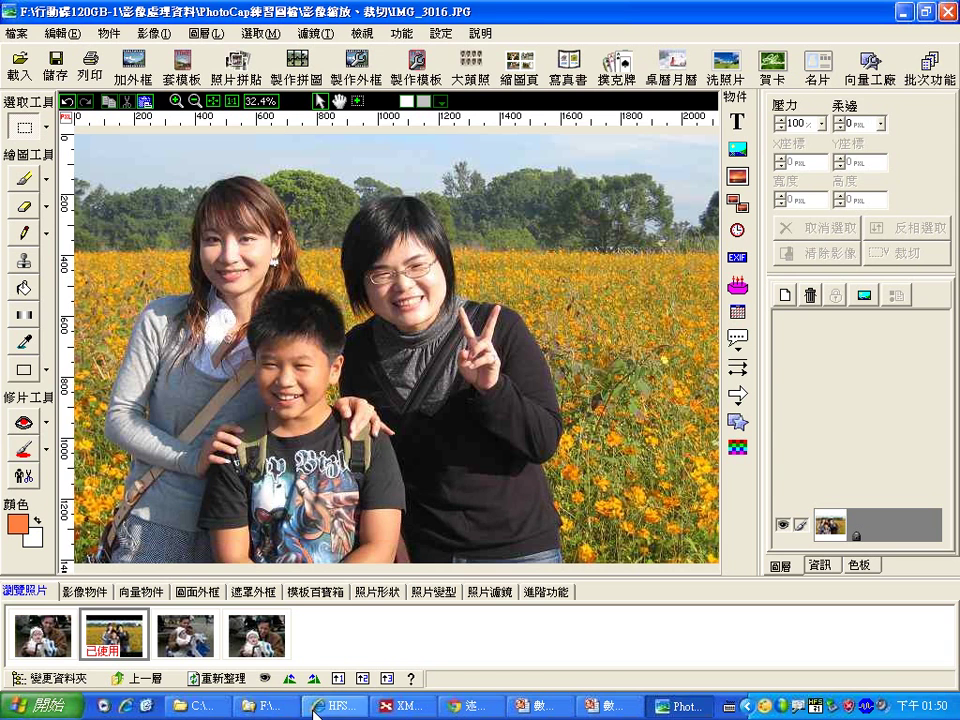
{"action": "left_click", "coordinate": [262, 706]}
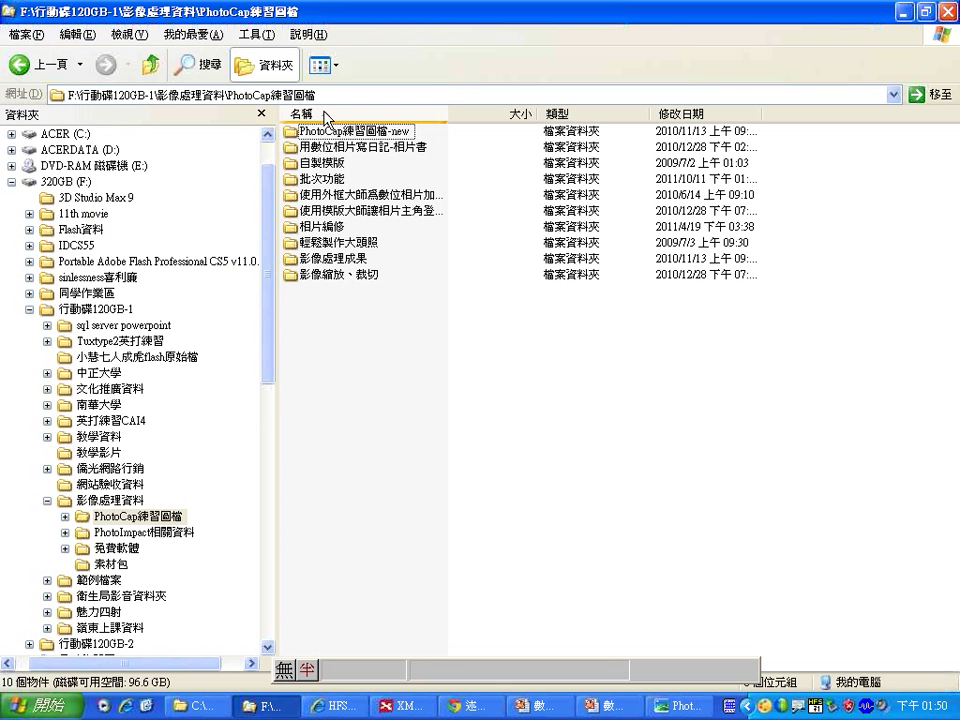
{"action": "mouse_move", "coordinate": [335, 231]}
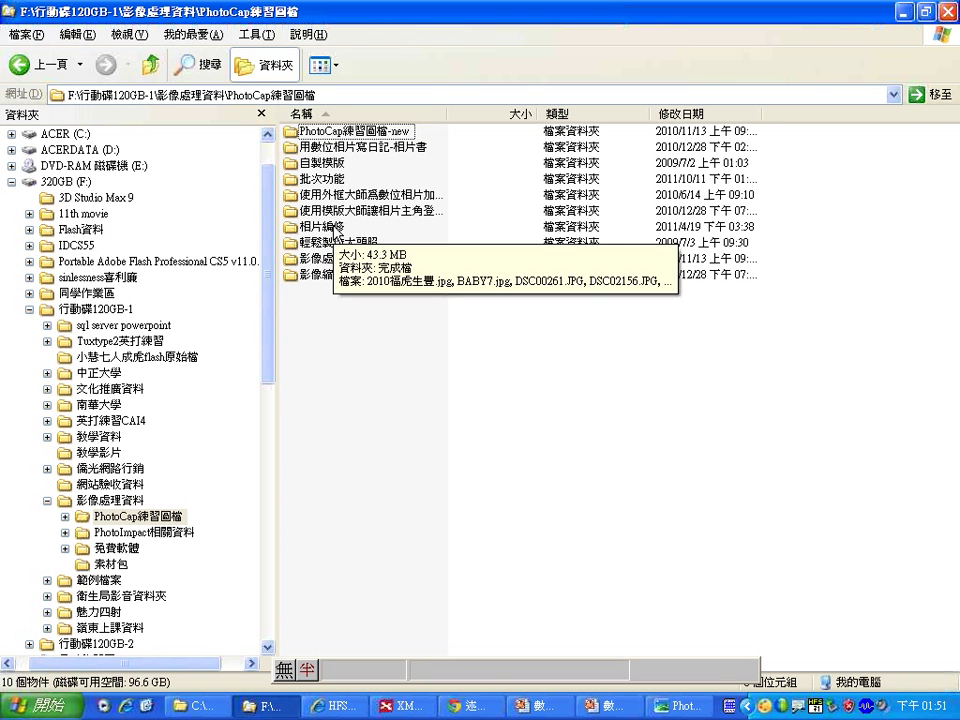
{"action": "double_click", "coordinate": [336, 275]}
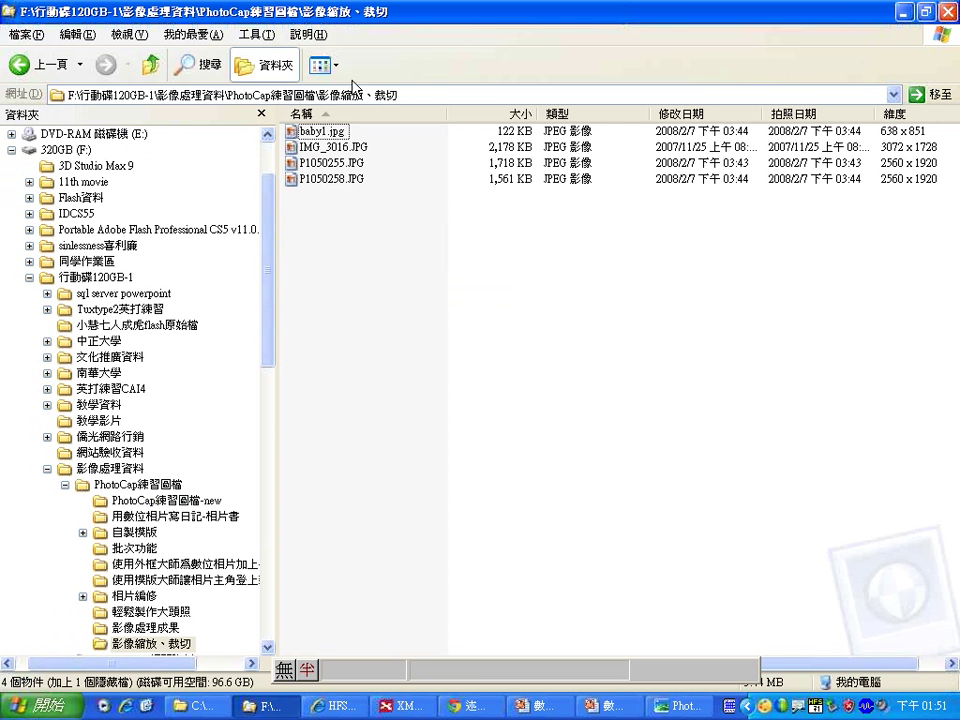
{"action": "left_click", "coordinate": [322, 65]}
{"action": "left_click", "coordinate": [392, 109]}
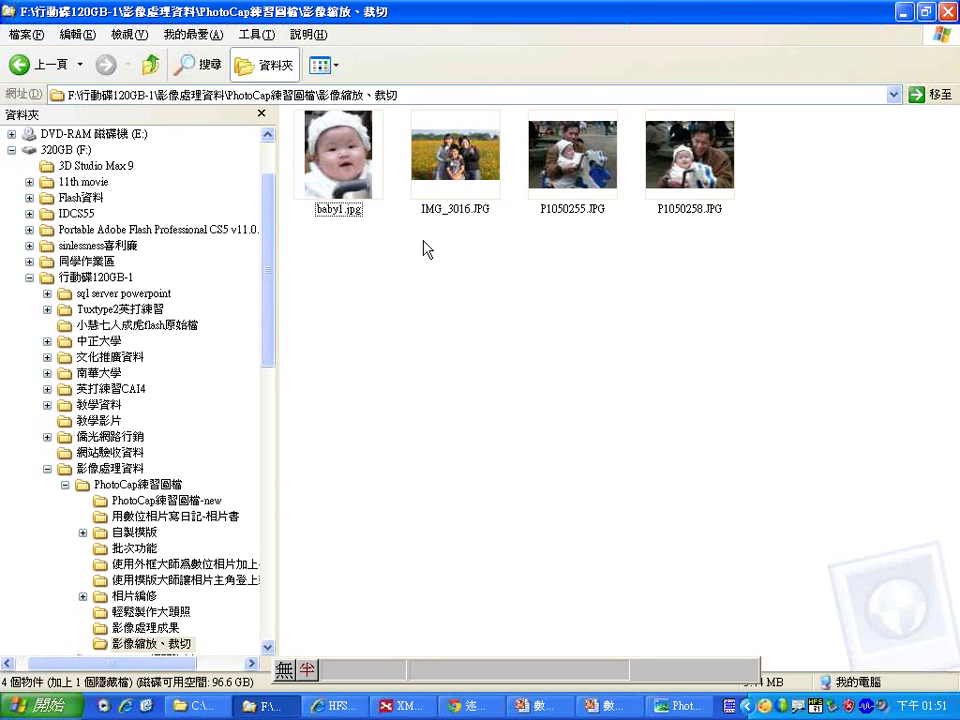
Show the file details of P1050255.JPG, circle its file size and underline its dimensions with red ink.
{"action": "left_click", "coordinate": [576, 140]}
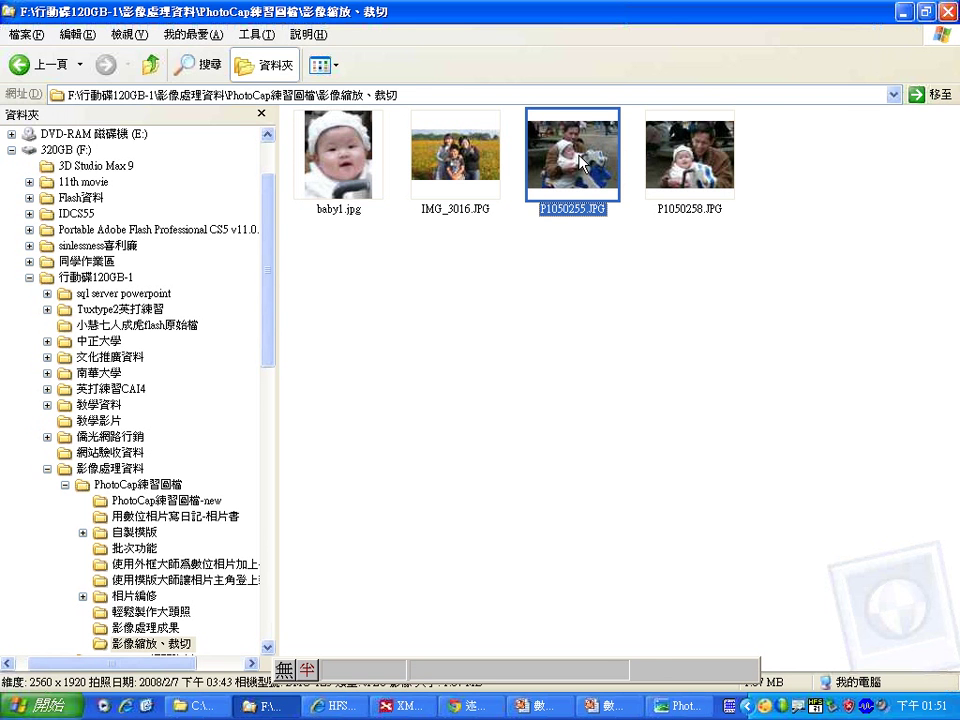
{"action": "left_click_drag", "start_coordinate": [649, 669], "coordinate": [686, 559]}
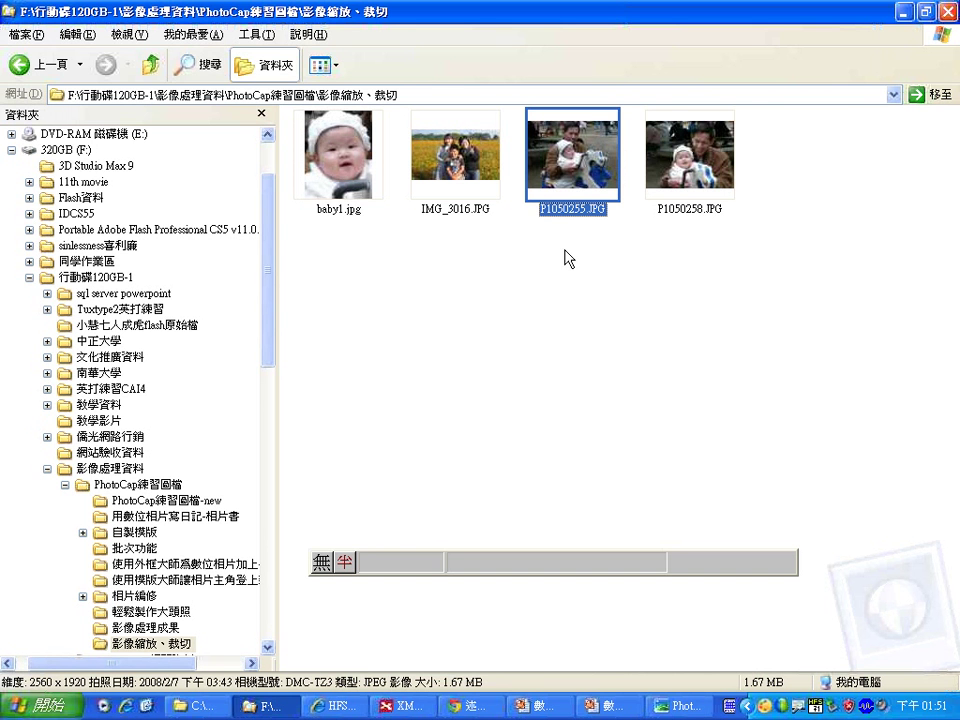
{"action": "mouse_move", "coordinate": [548, 162]}
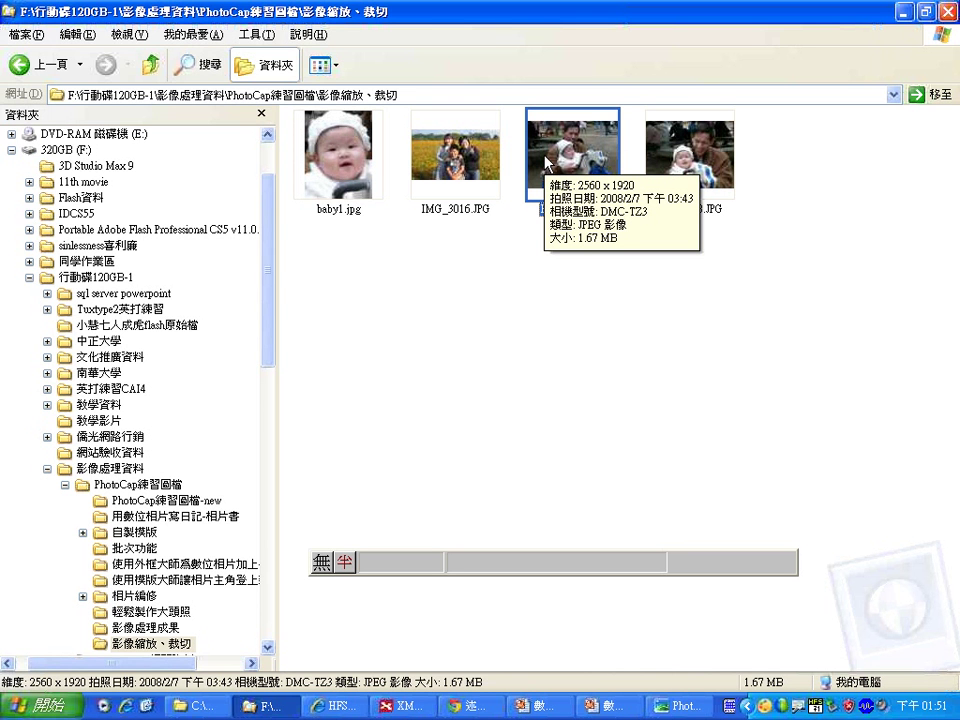
{"action": "mouse_move", "coordinate": [600, 212]}
{"action": "left_mouse_down"}
{"action": "mouse_move", "coordinate": [590, 268]}
{"action": "mouse_move", "coordinate": [625, 278]}
{"action": "left_mouse_up"}
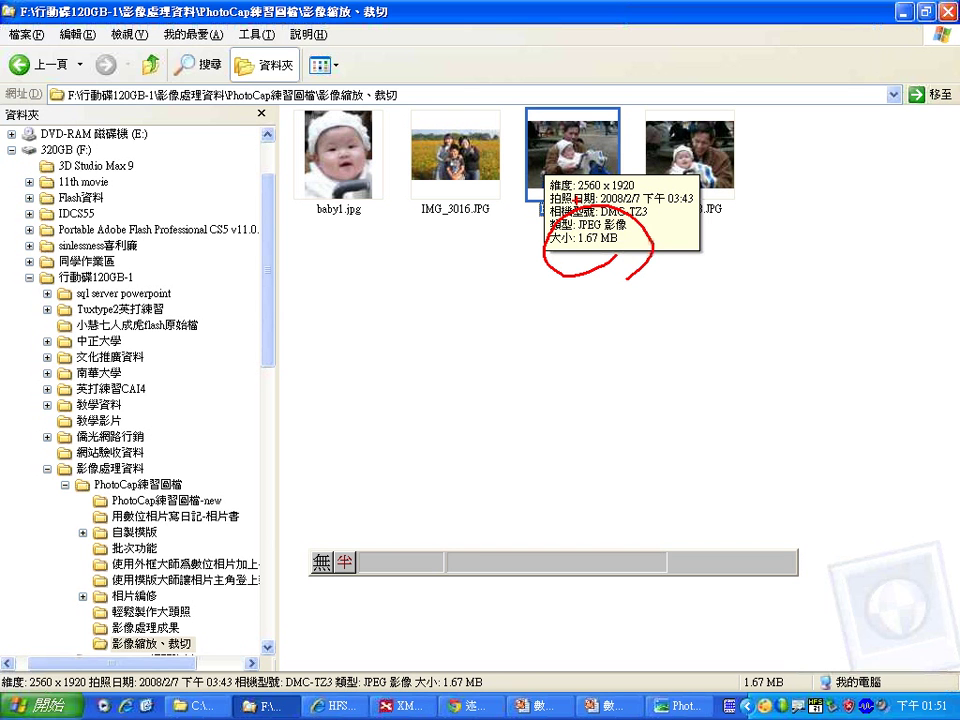
{"action": "left_click_drag", "start_coordinate": [580, 195], "coordinate": [648, 193]}
{"action": "left_click_drag", "start_coordinate": [567, 186], "coordinate": [651, 192]}
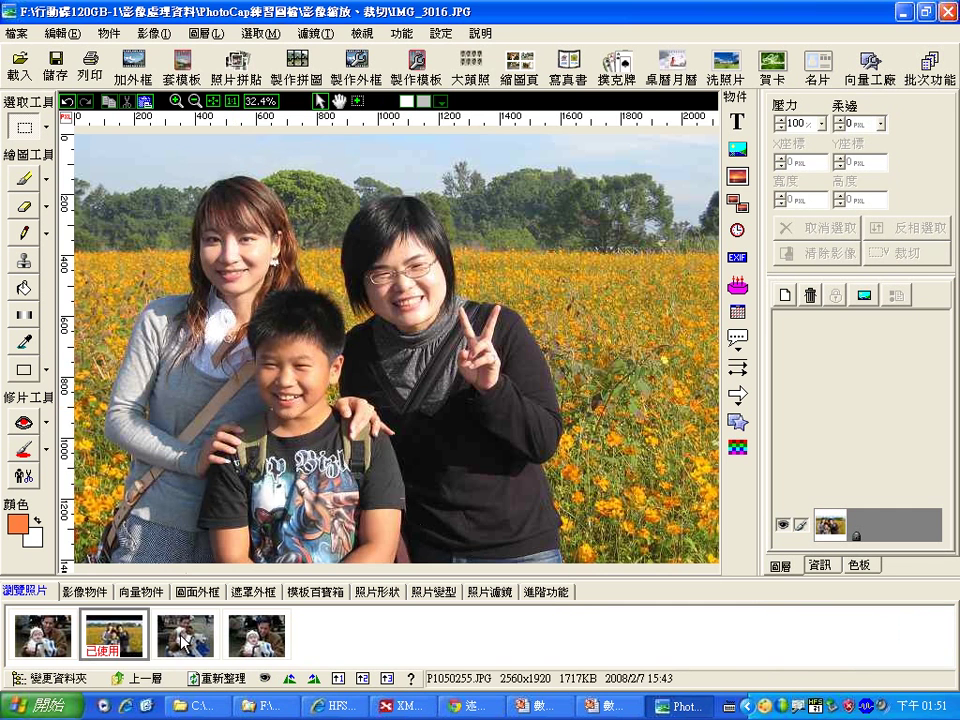
Load P1050255.JPG in PhotoCap and resize the image to 800 x 600 pixels with its proportions locked.
{"action": "left_click", "coordinate": [183, 637]}
{"action": "double_click", "coordinate": [183, 637]}
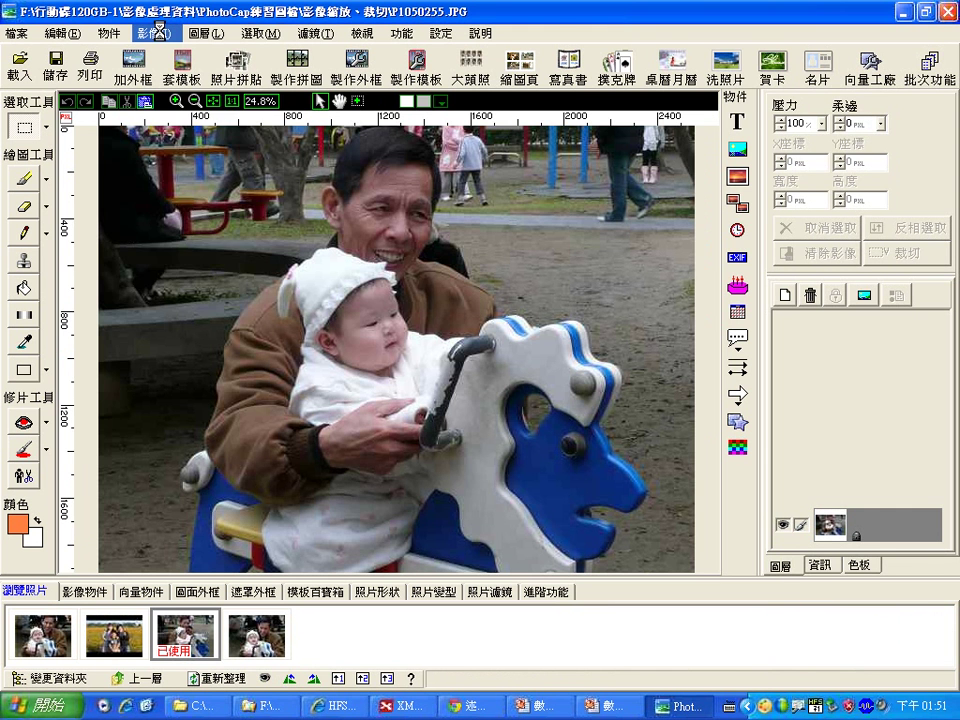
{"action": "left_click", "coordinate": [155, 32]}
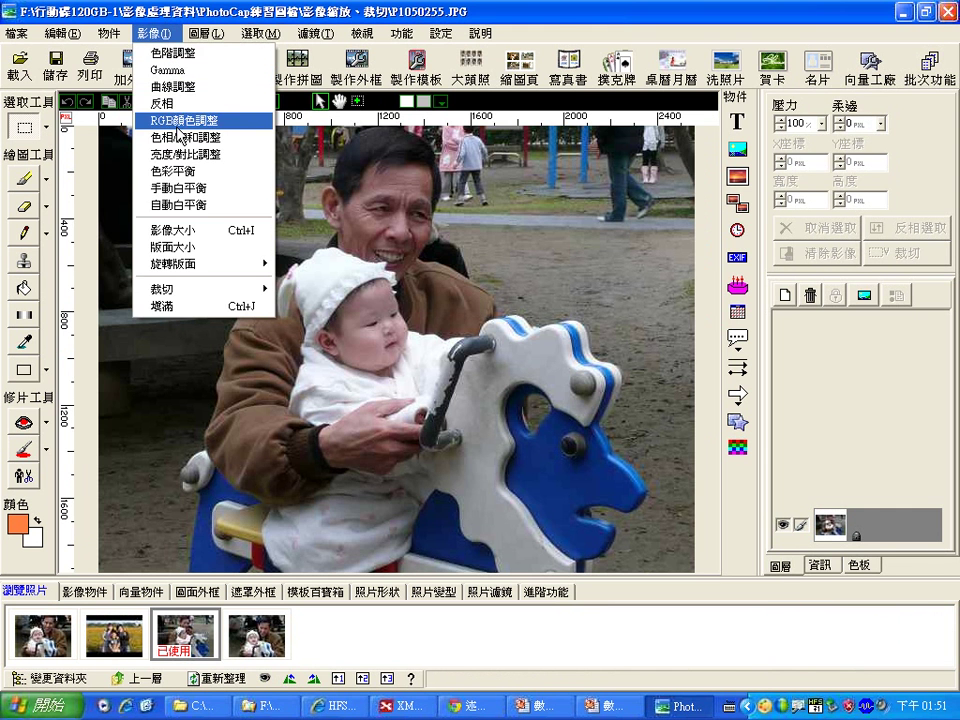
{"action": "left_click", "coordinate": [180, 231]}
{"action": "double_click", "coordinate": [391, 389]}
{"action": "type", "text": "8"}
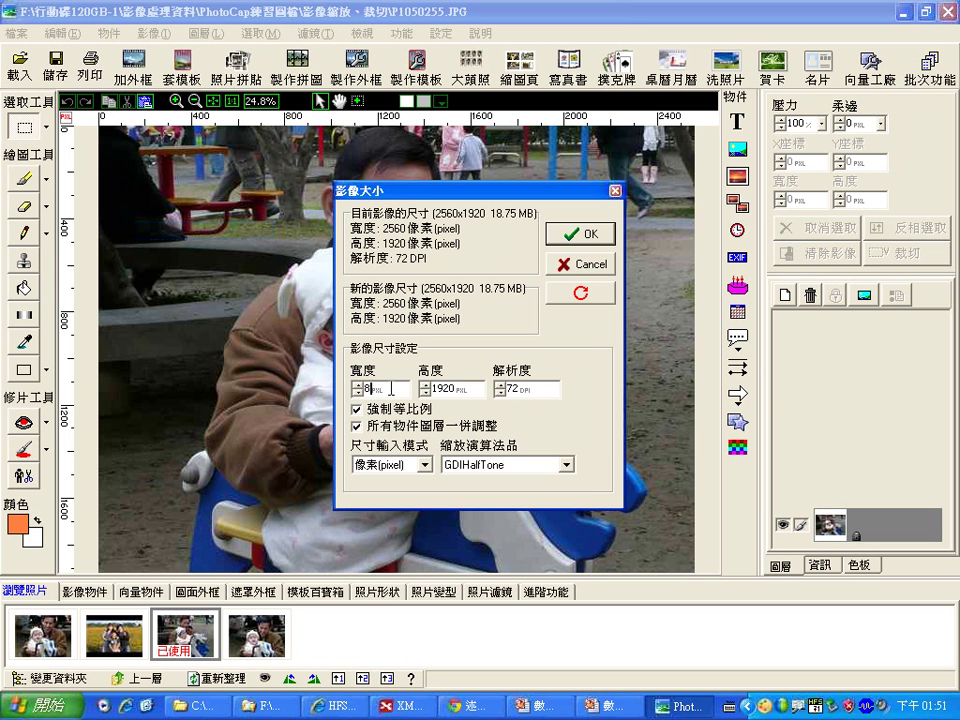
{"action": "type", "text": "00"}
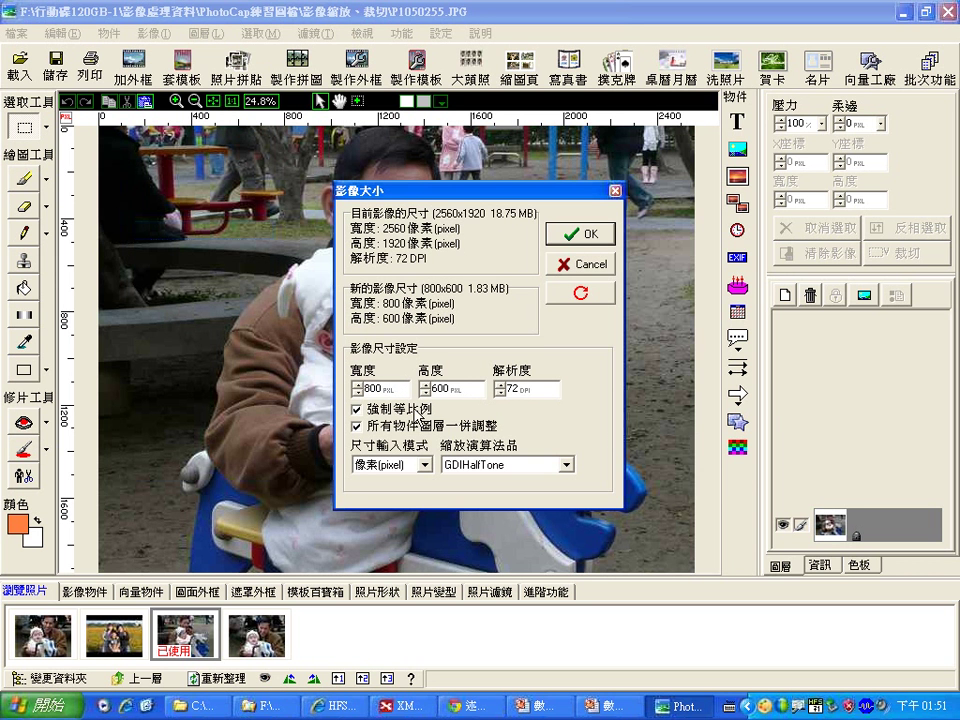
{"action": "double_click", "coordinate": [456, 386]}
{"action": "left_click", "coordinate": [576, 233]}
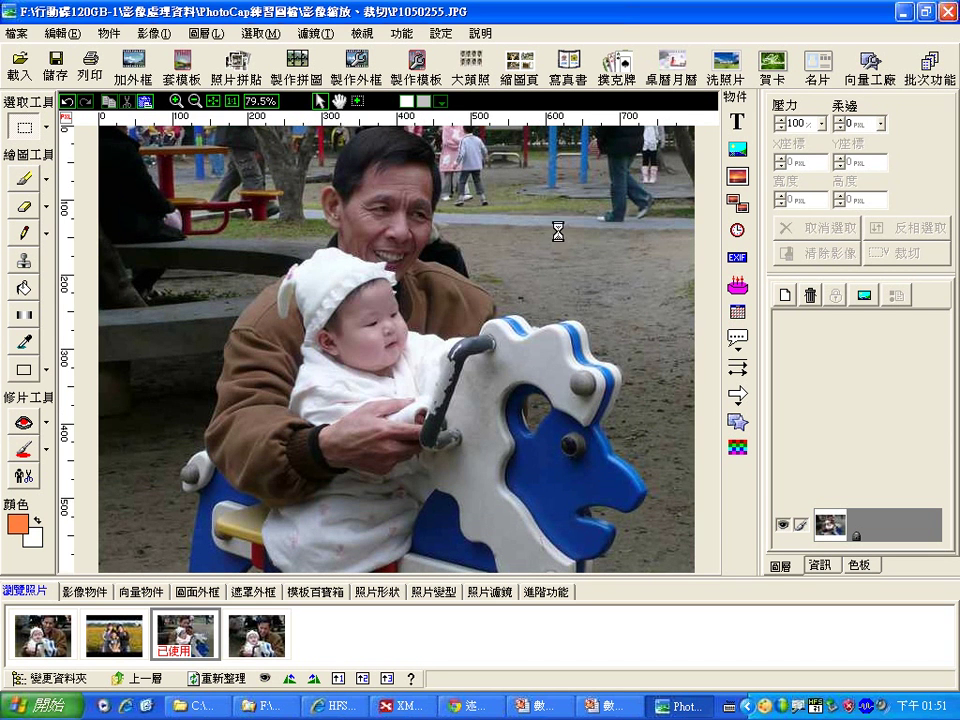
Save the resized photo to the desktop (桌面) as JPEG P1050255 at 100% compression quality.
{"action": "left_click", "coordinate": [54, 62]}
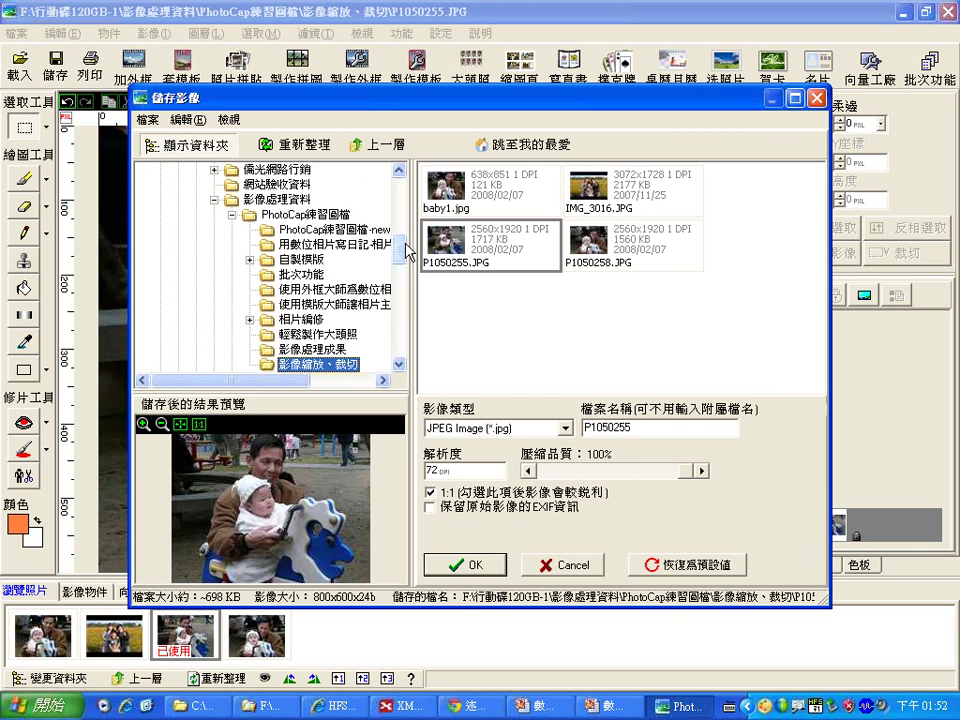
{"action": "left_click_drag", "start_coordinate": [405, 250], "coordinate": [400, 175]}
{"action": "left_click", "coordinate": [183, 169]}
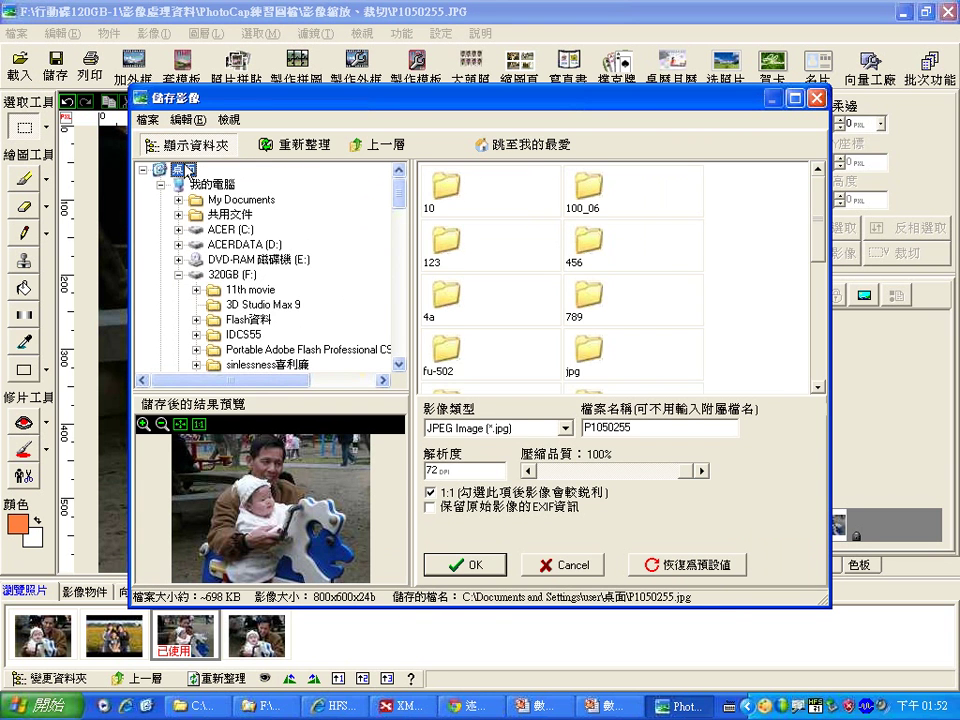
{"action": "left_click", "coordinate": [490, 565]}
{"action": "left_click", "coordinate": [485, 398]}
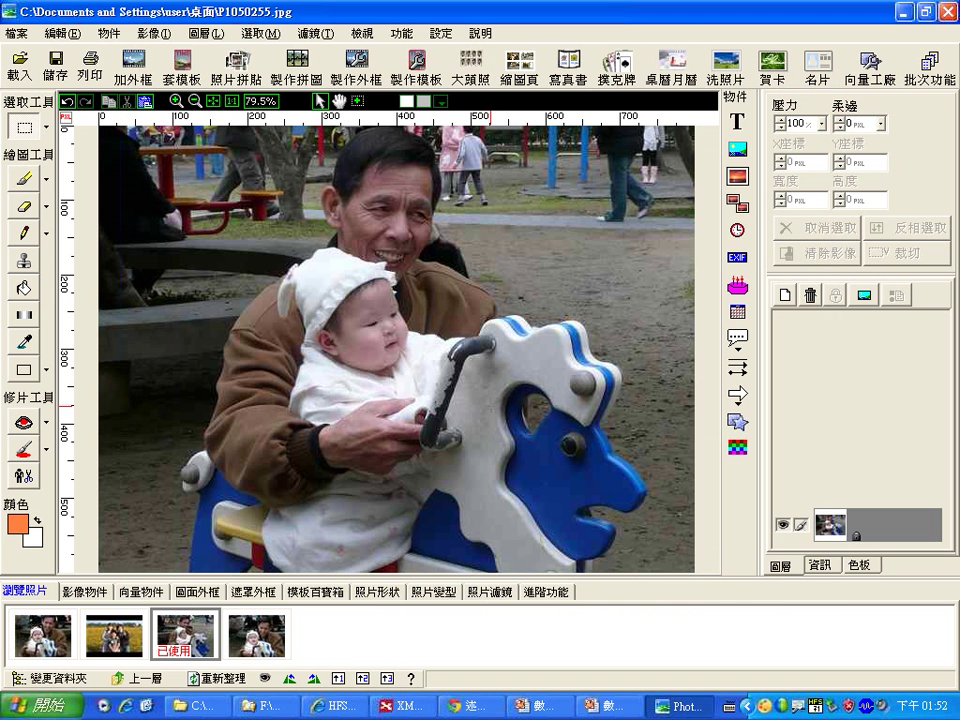
Show the desktop, move the input-method bar off the icons, and view P1050255.jpg in the Windows picture viewer before closing it.
{"action": "left_click", "coordinate": [147, 706]}
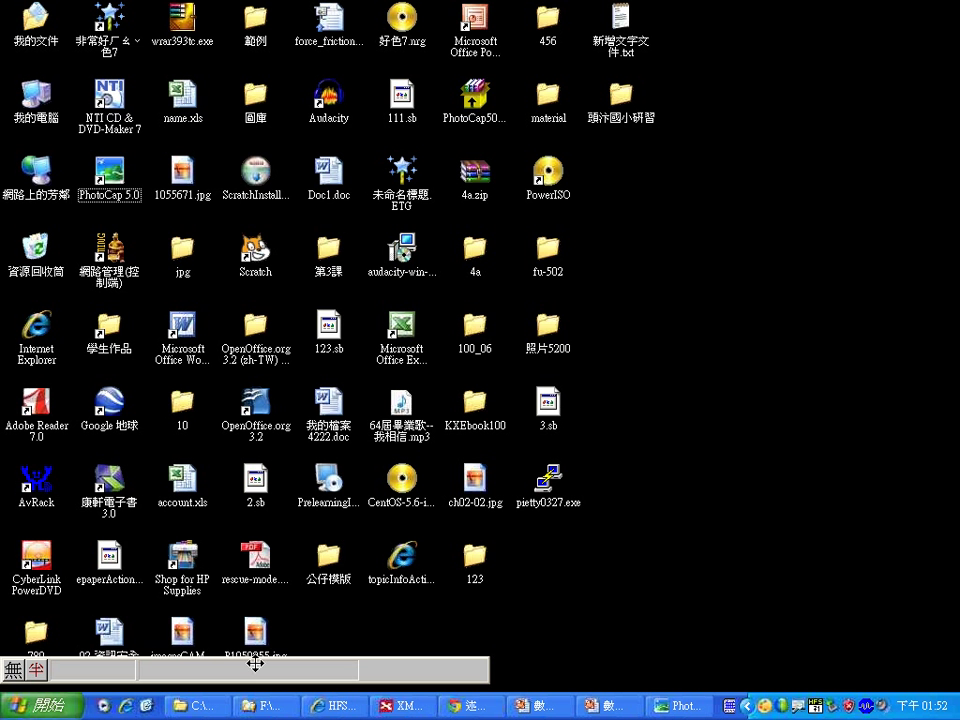
{"action": "left_click", "coordinate": [432, 598]}
{"action": "left_click_drag", "start_coordinate": [354, 662], "coordinate": [796, 589]}
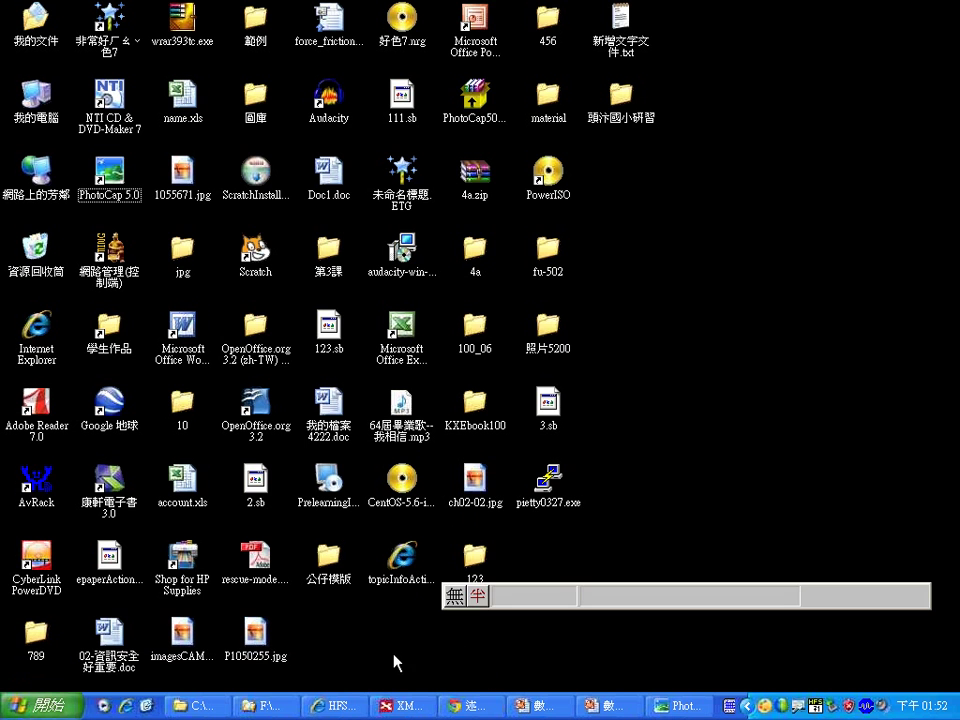
{"action": "double_click", "coordinate": [252, 636]}
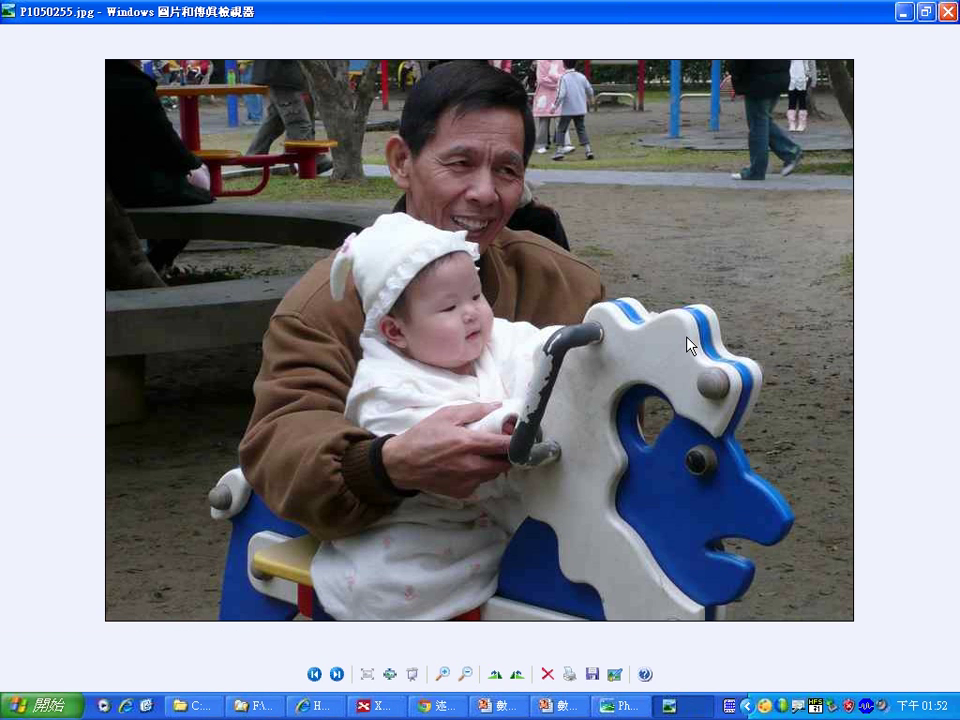
{"action": "left_click", "coordinate": [946, 11]}
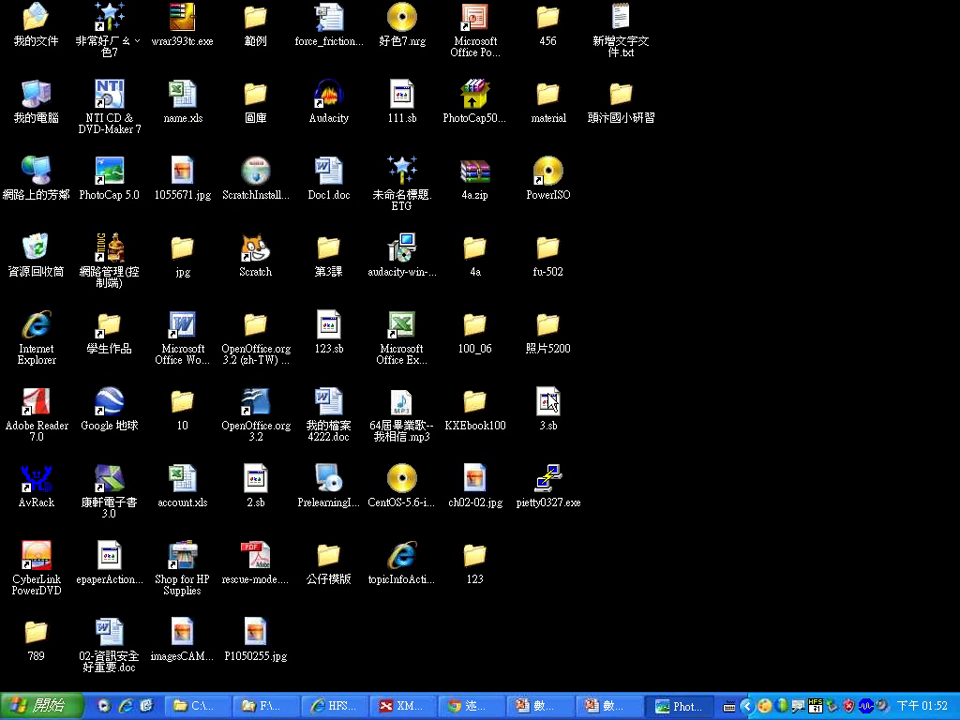
Show the properties of the desktop's P1050255.jpg, underline its file size in red ink, and close the properties.
{"action": "right_click", "coordinate": [257, 628]}
{"action": "left_click", "coordinate": [273, 617]}
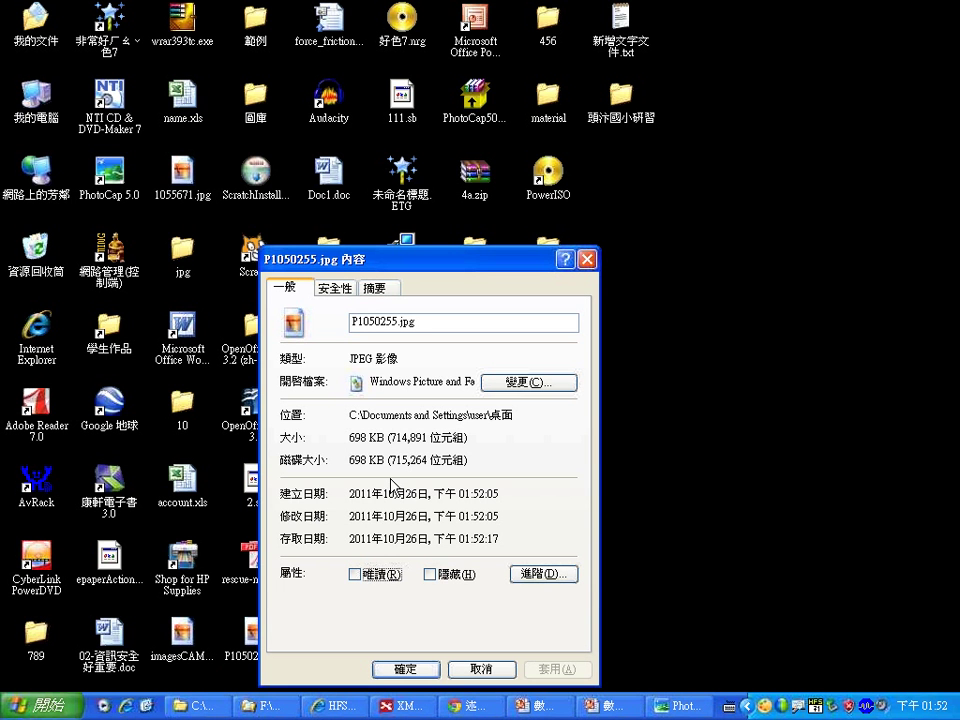
{"action": "left_click_drag", "start_coordinate": [333, 448], "coordinate": [384, 445]}
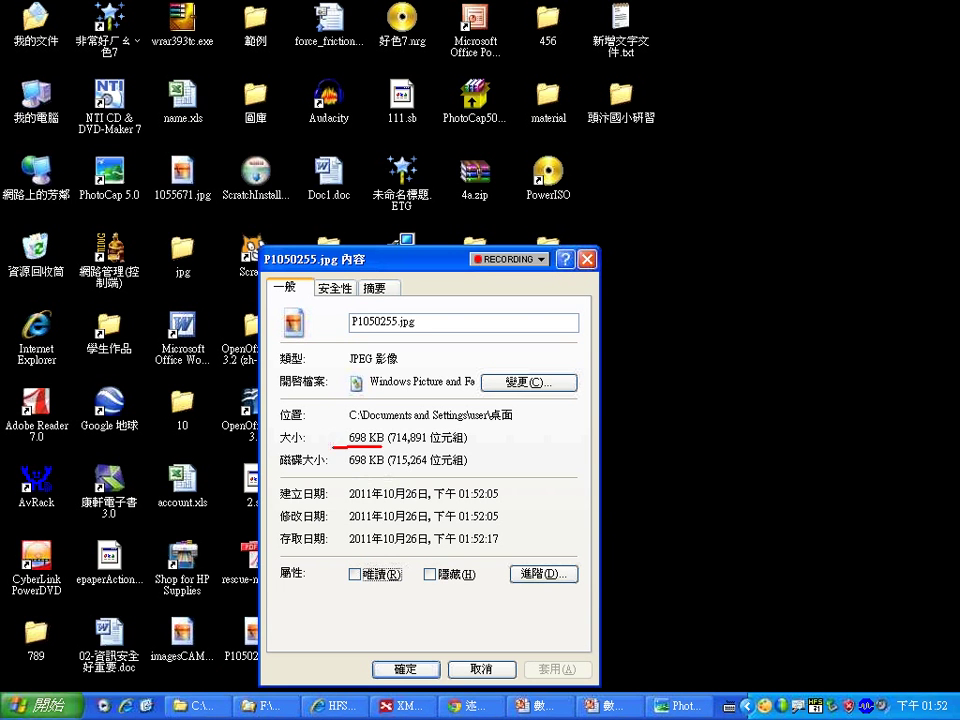
{"action": "key", "text": "Escape"}
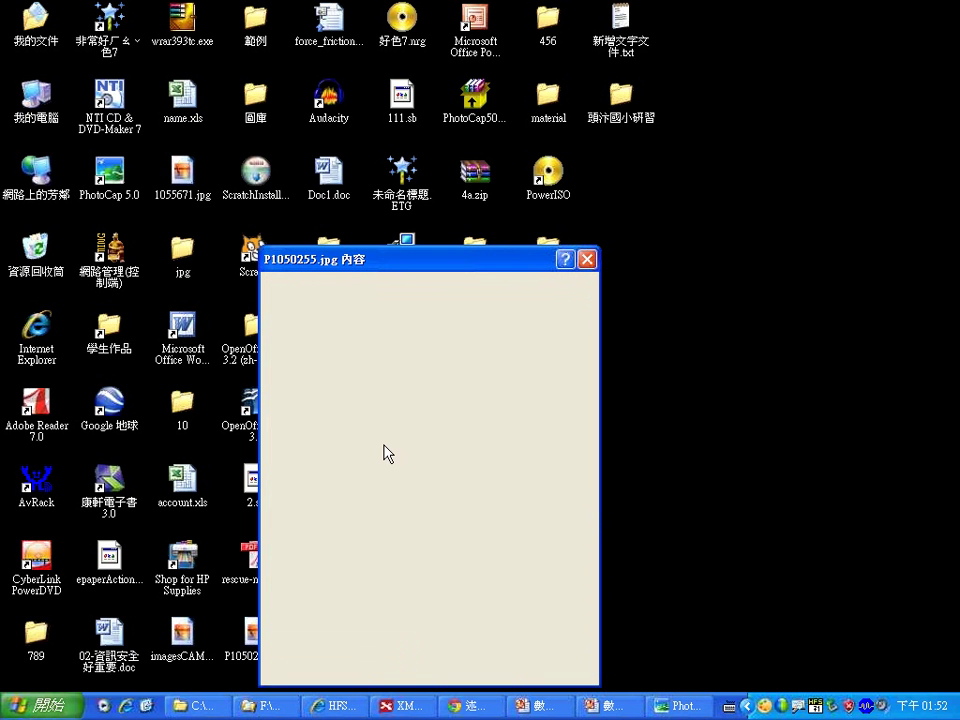
{"action": "left_click", "coordinate": [482, 669]}
Switch back to PhotoCap and save the photo to the desktop again at 86% compression quality, overwriting P1050255.jpg.
{"action": "left_click", "coordinate": [680, 706]}
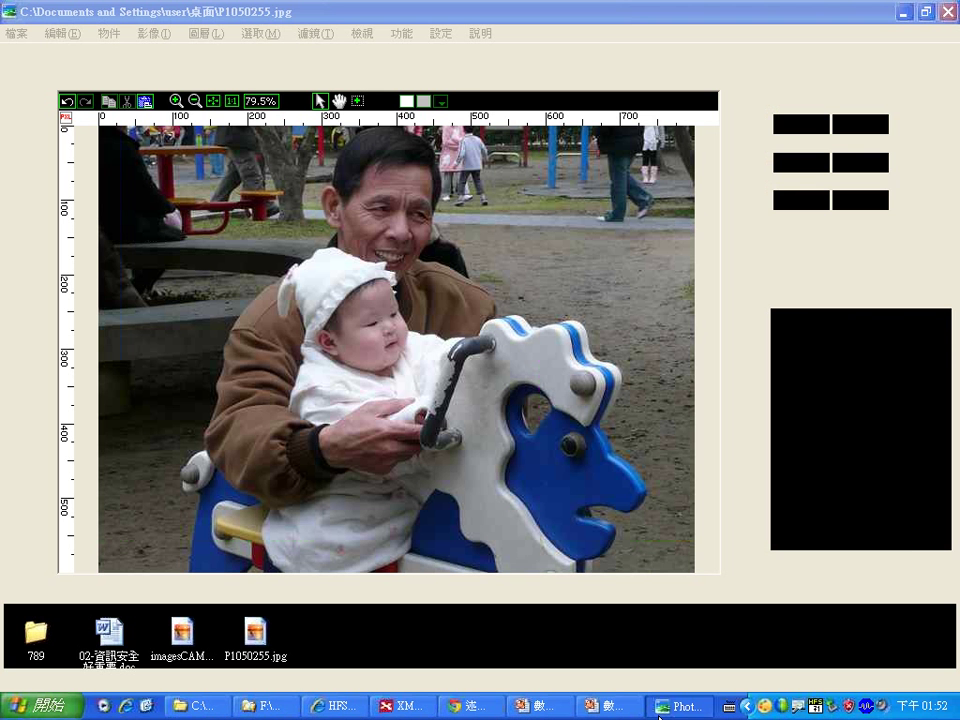
{"action": "left_click", "coordinate": [55, 62]}
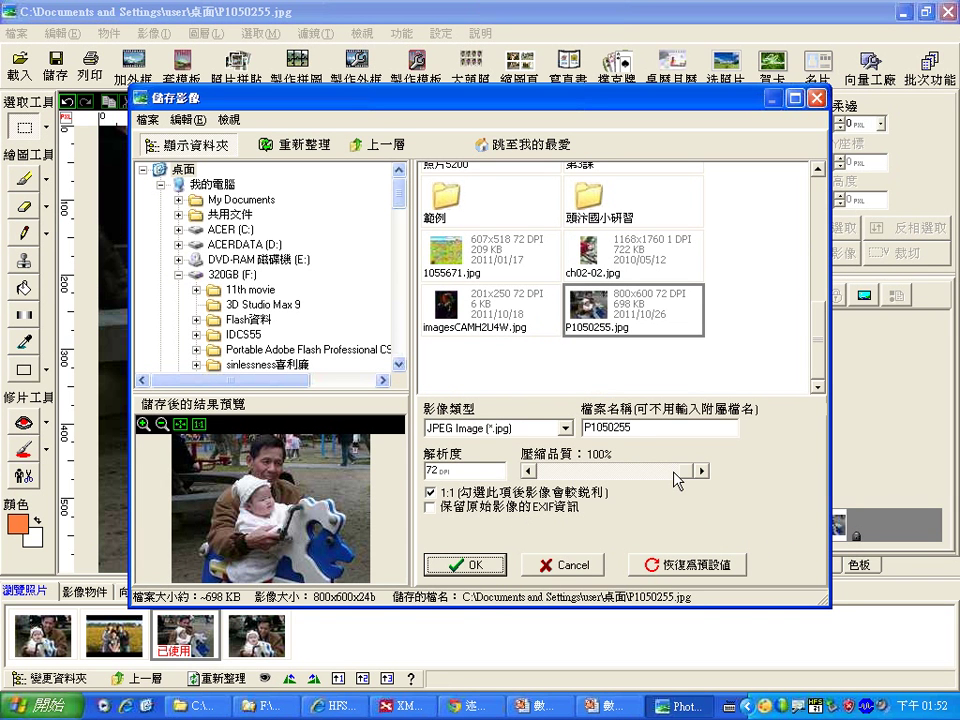
{"action": "left_click_drag", "start_coordinate": [690, 470], "coordinate": [663, 474]}
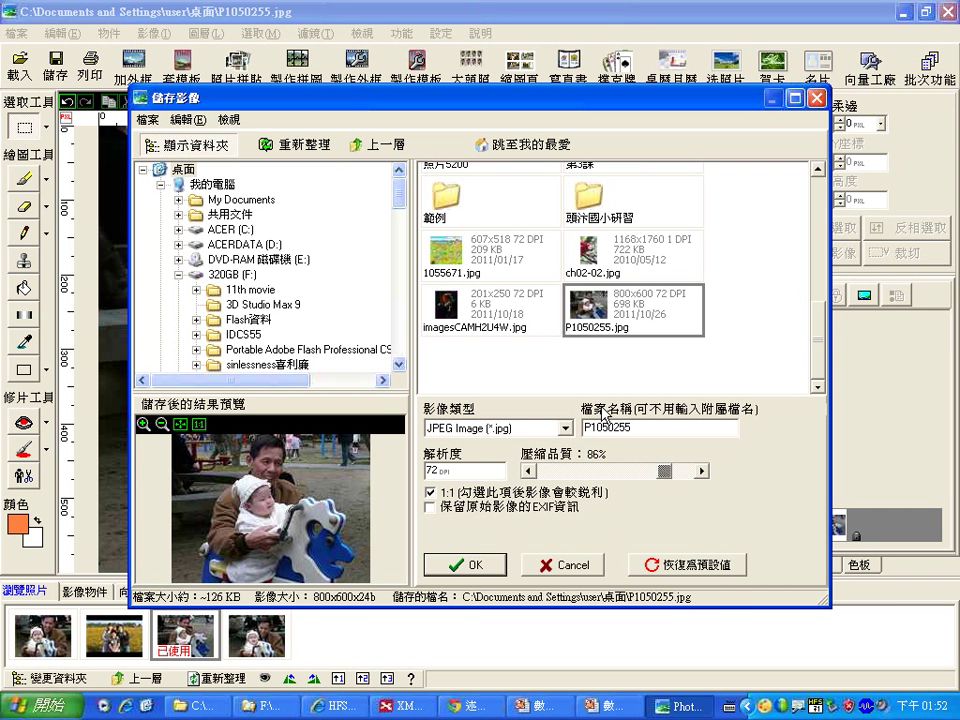
{"action": "left_click", "coordinate": [466, 565]}
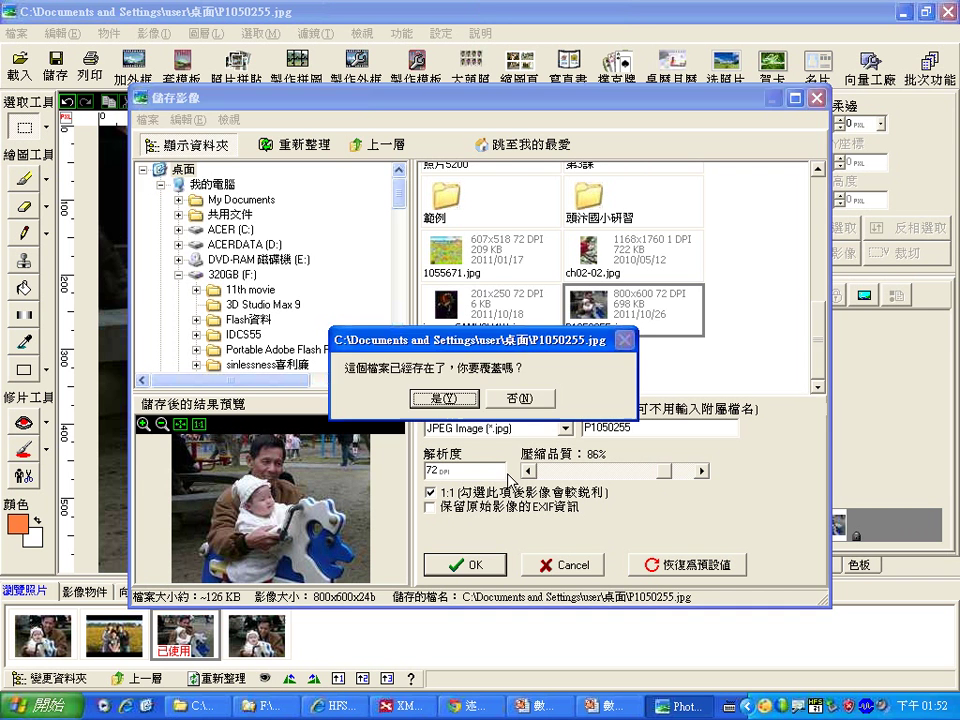
{"action": "left_click", "coordinate": [472, 401]}
{"action": "left_click", "coordinate": [475, 400]}
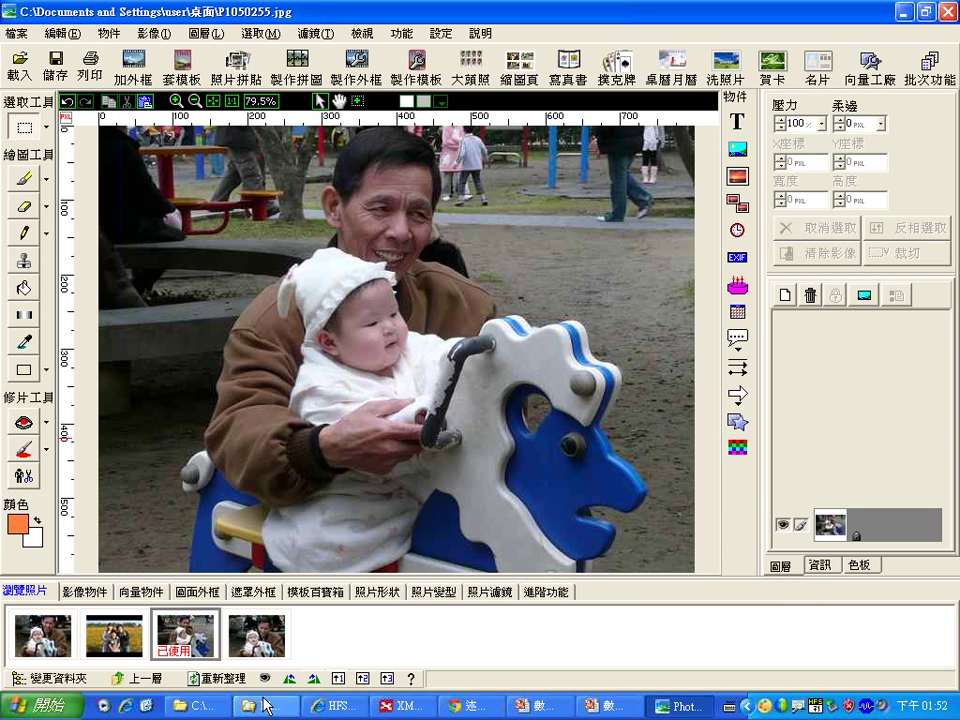
Return to the desktop and check the dimensions and file size of the overwritten P1050255.jpg.
{"action": "left_click", "coordinate": [148, 705]}
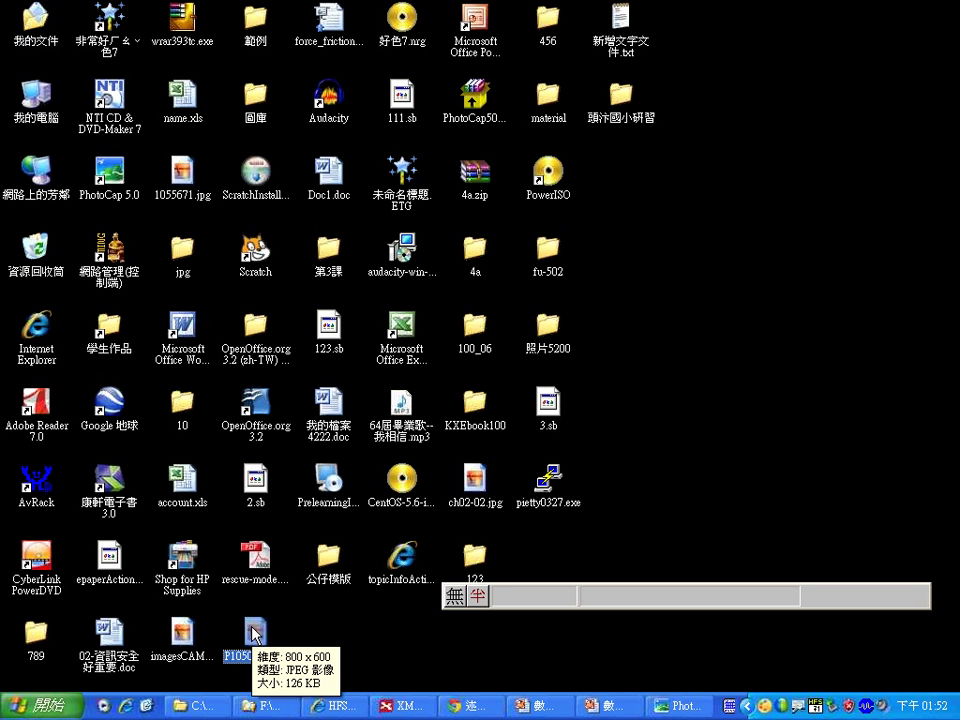
{"action": "left_click", "coordinate": [311, 634]}
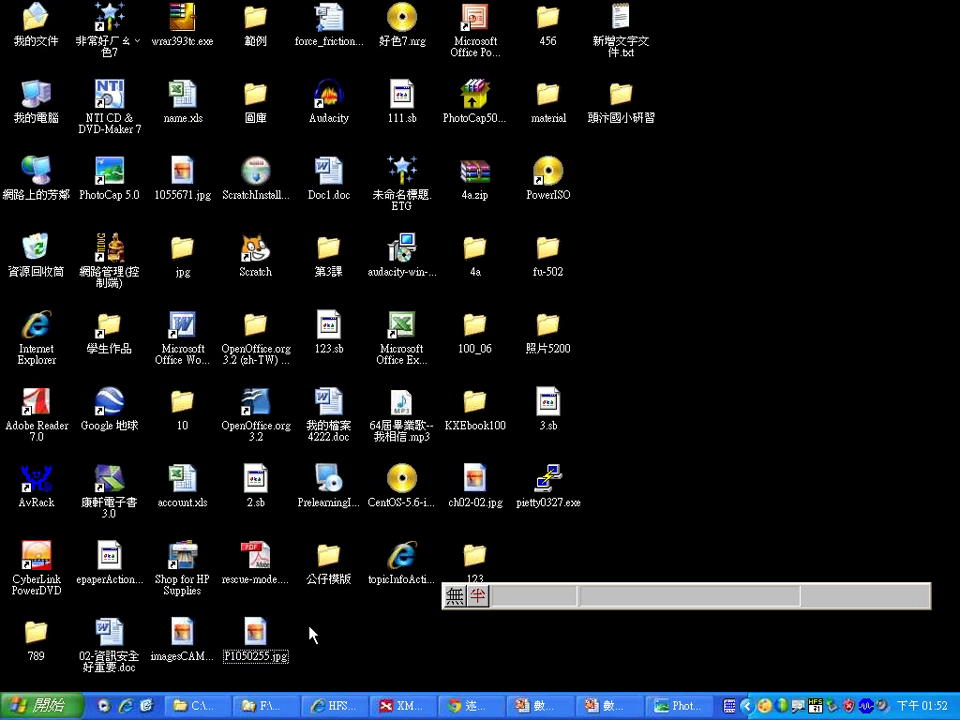